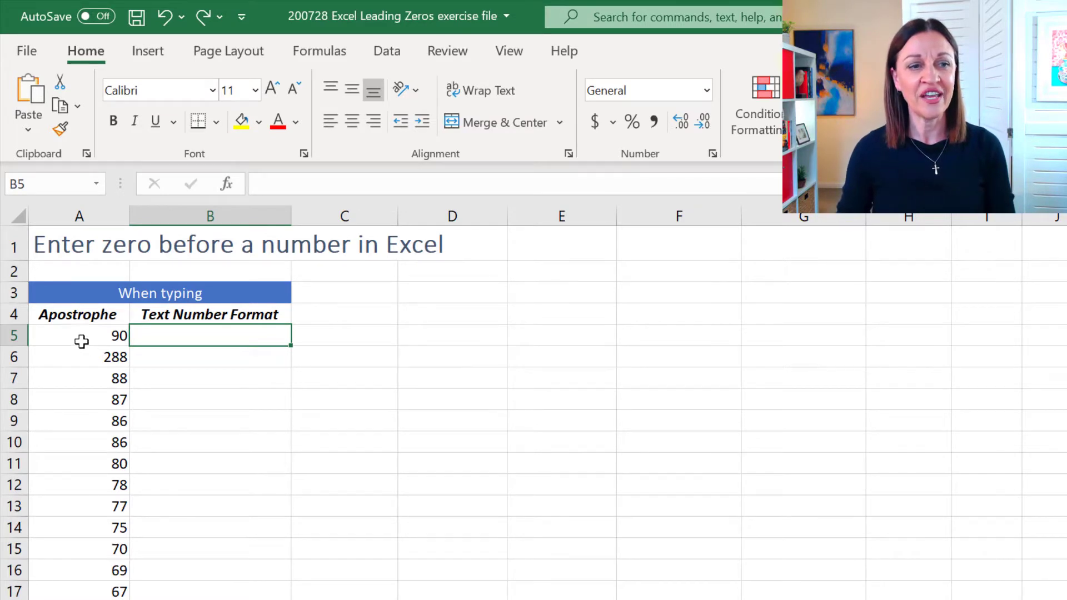
Re-enter A5:A7 with an apostrophe prefix so they read 090, 0288 and 088 as text.
click(82, 339)
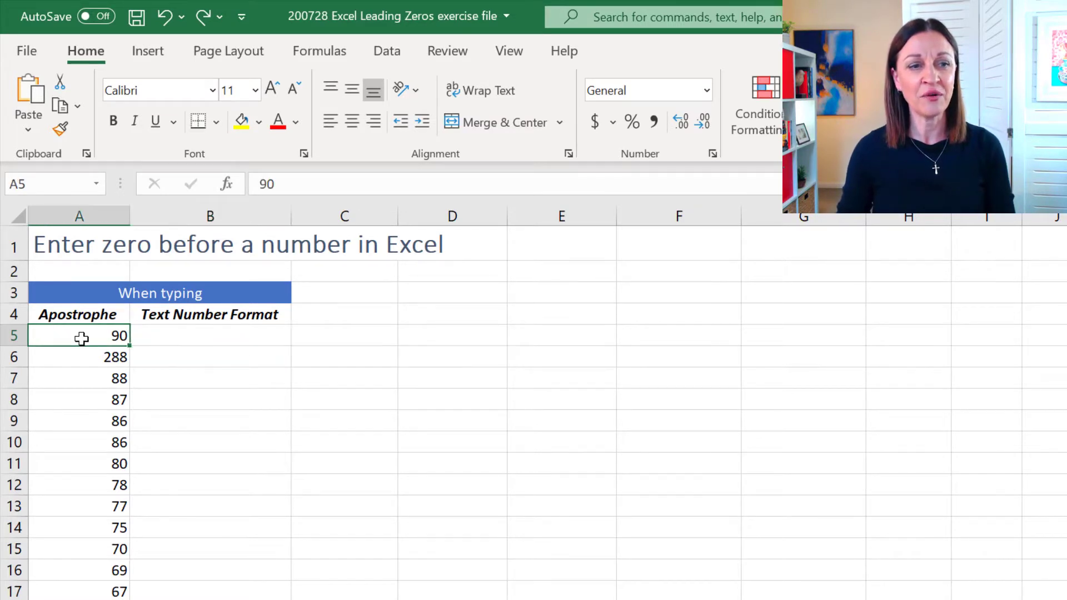
click(262, 188)
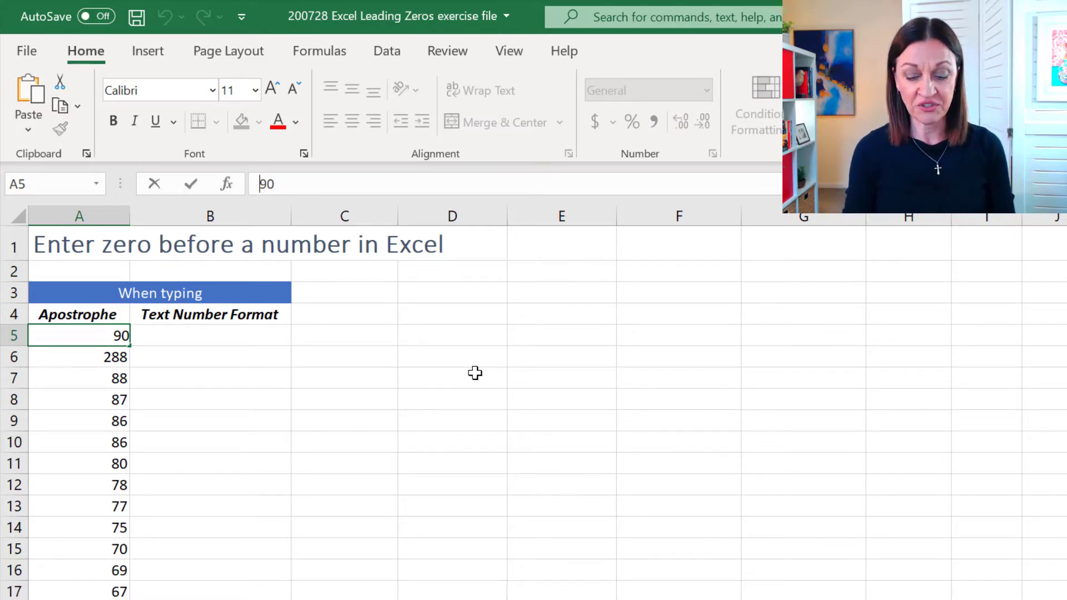
text(')
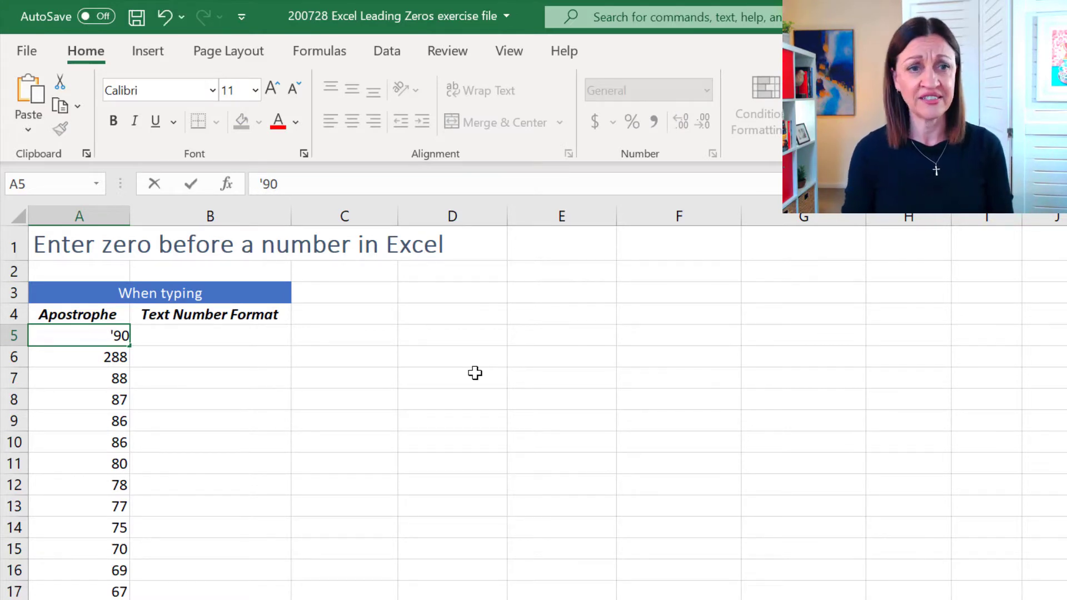
text(0)
key(Return)
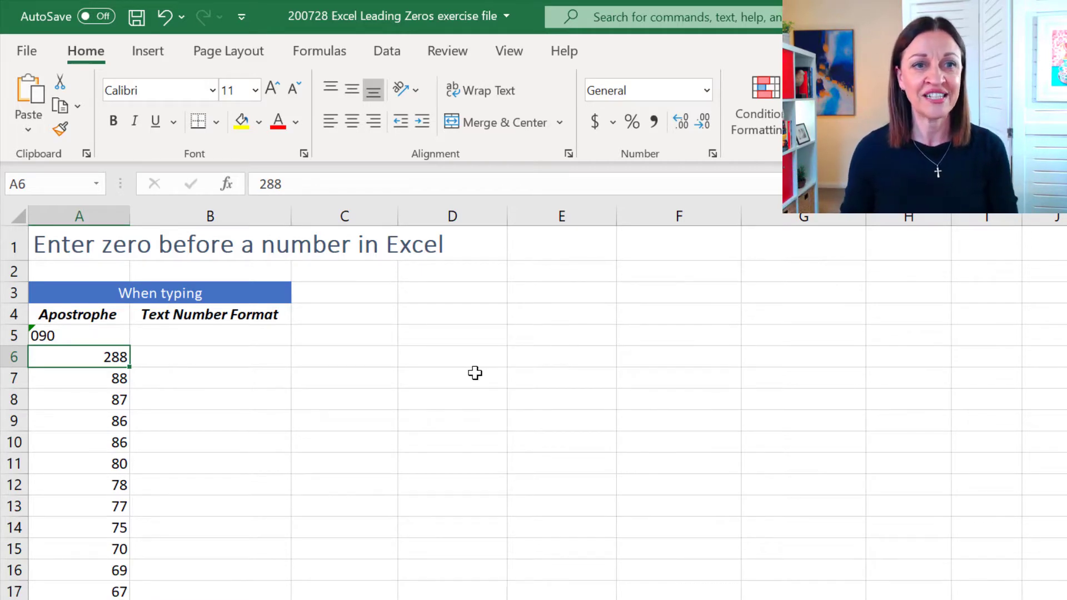
click(262, 178)
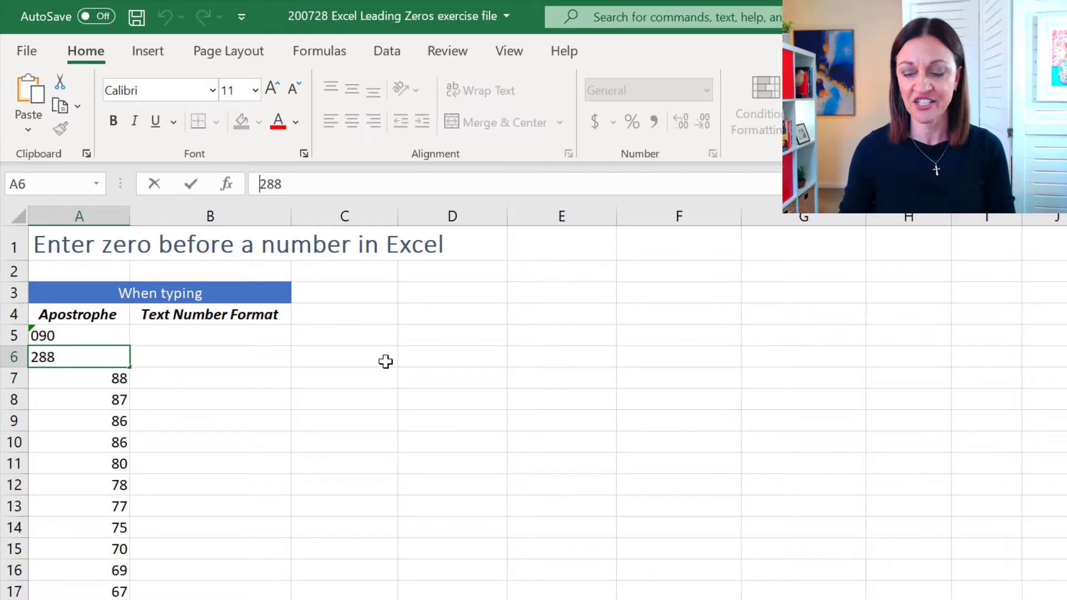
text('0)
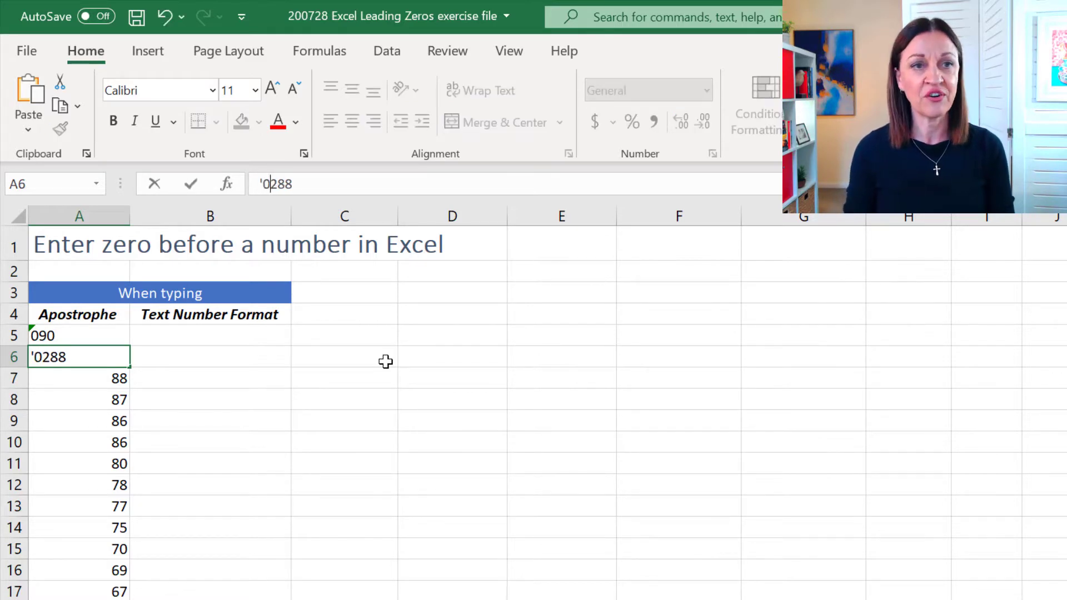
key(Return)
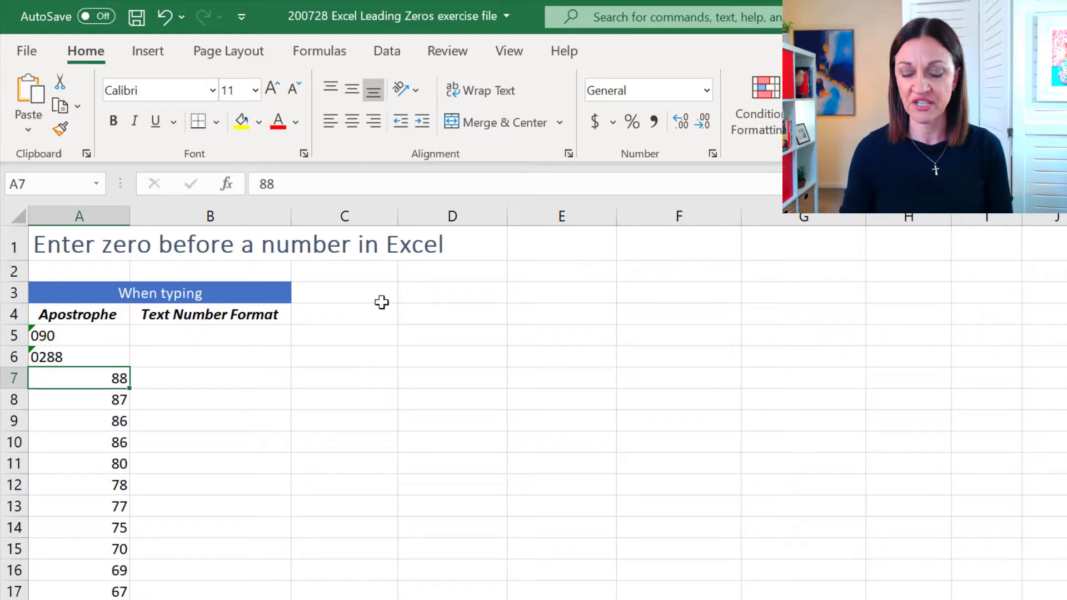
key(Delete)
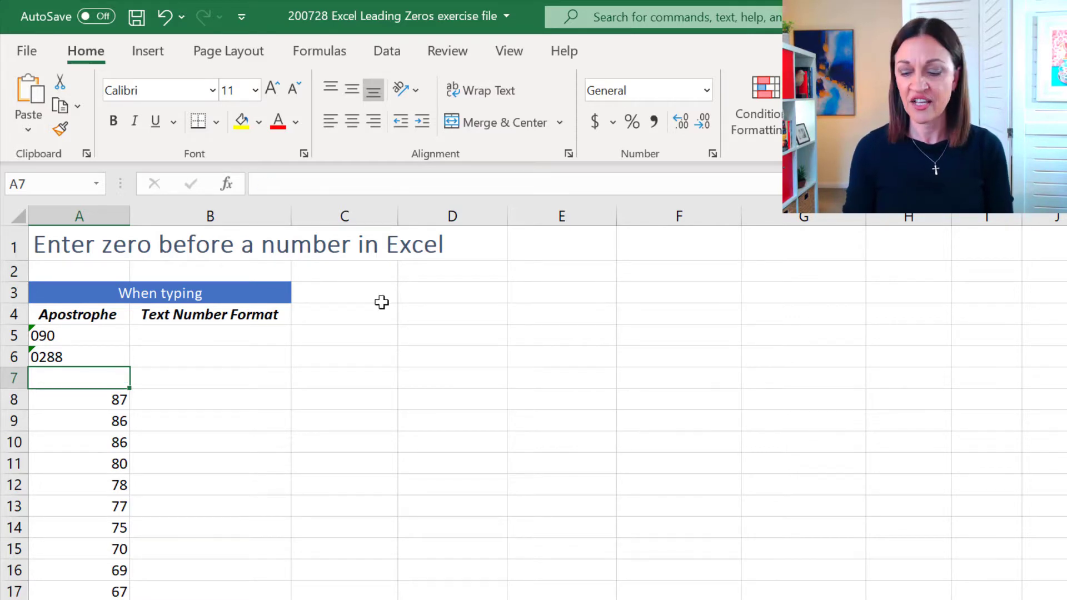
text('088)
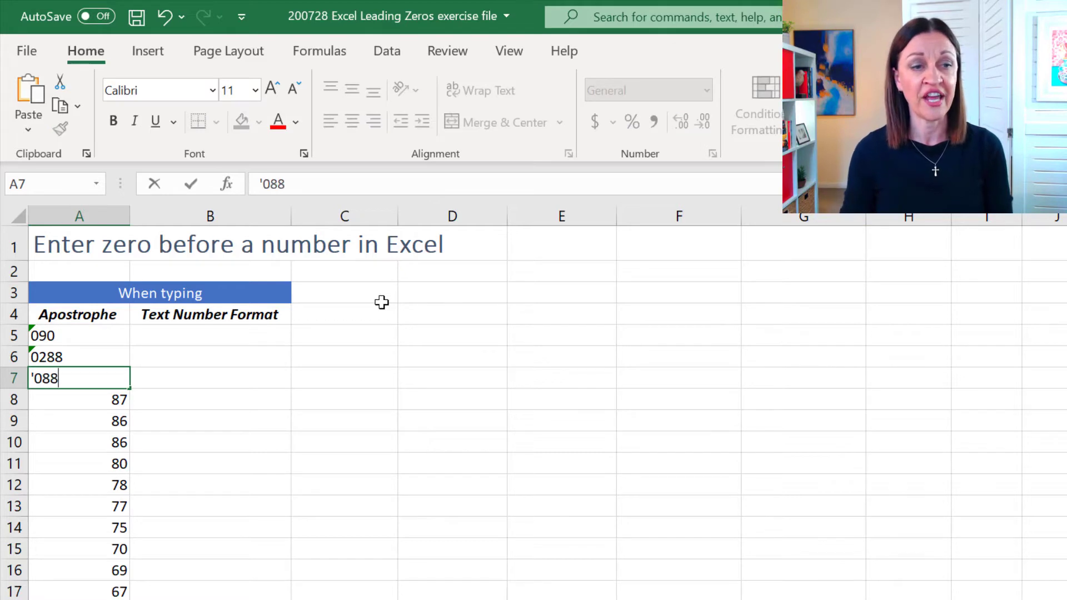
key(Return)
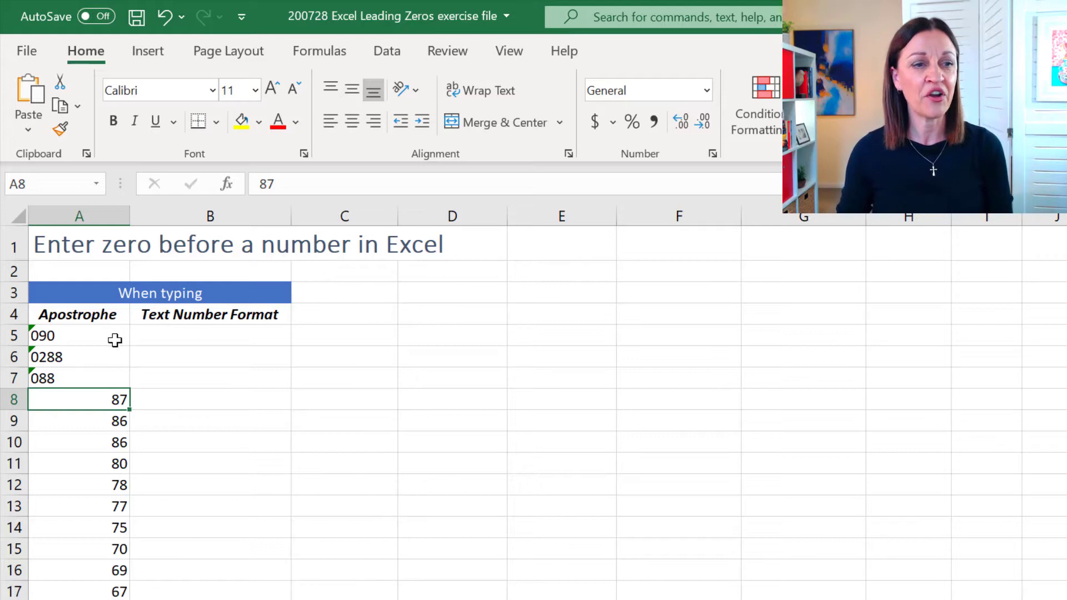
Choose Ignore Error for the number-stored-as-text warning on A5:A7.
drag(110, 336, 108, 386)
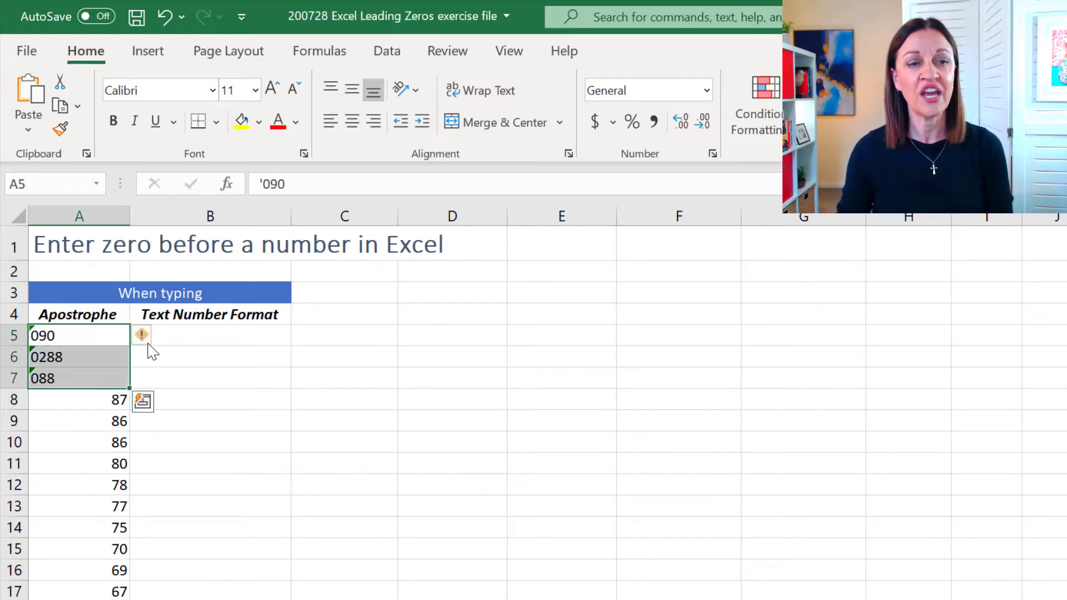
mouse_move(151, 349)
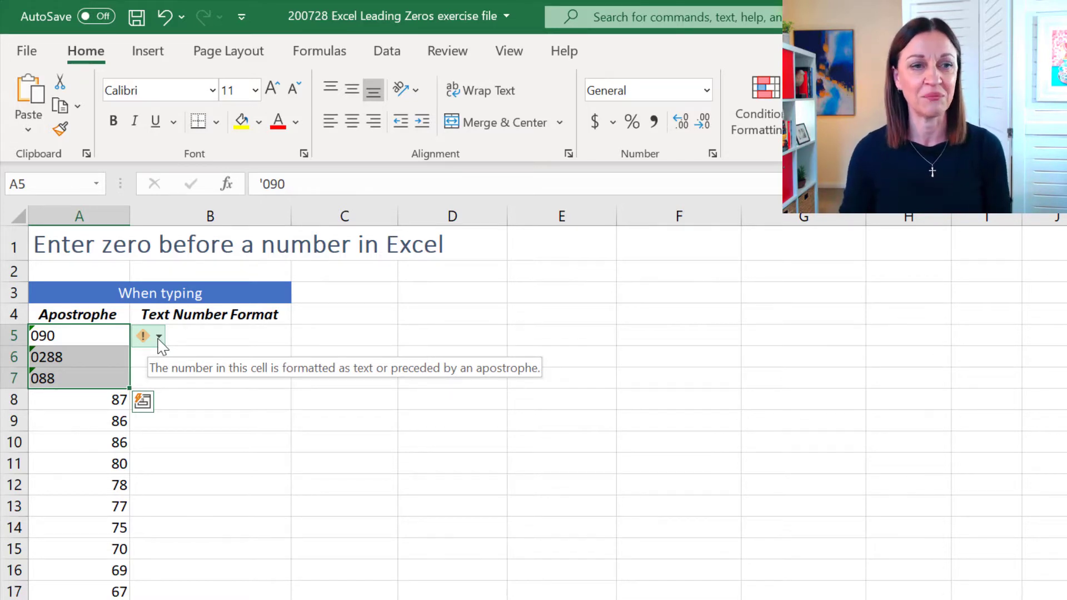
click(159, 337)
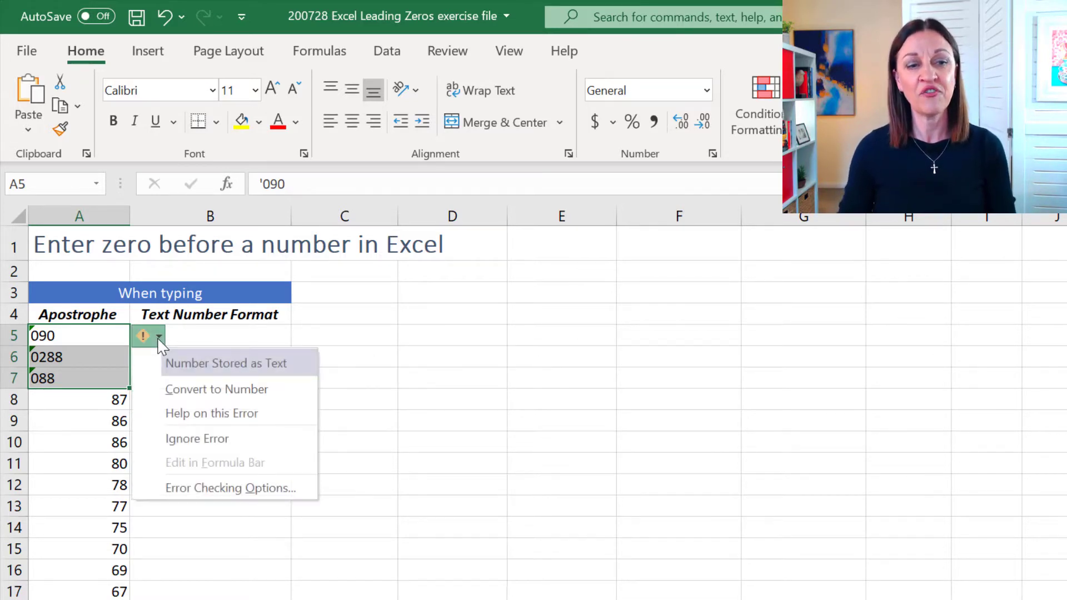
click(203, 440)
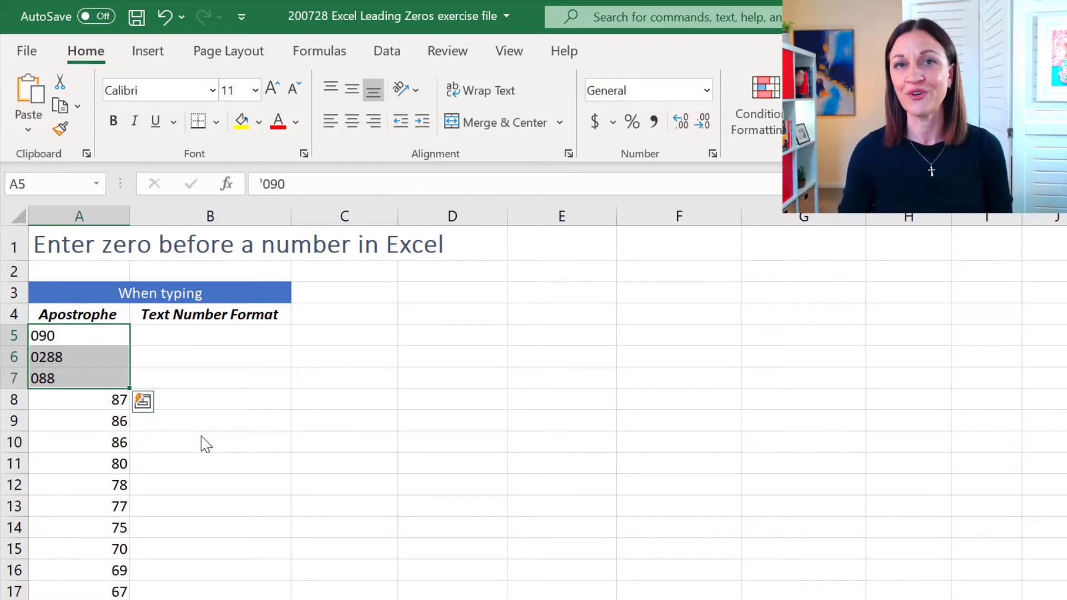
Apply the Text number format to column B from B5 downward.
click(225, 337)
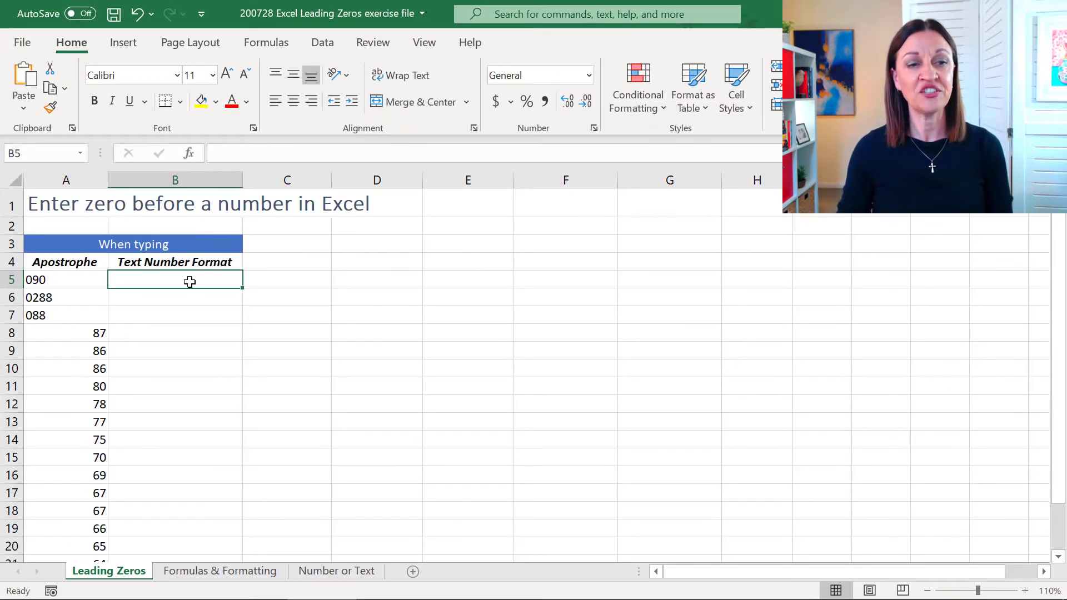
drag(189, 282, 196, 549)
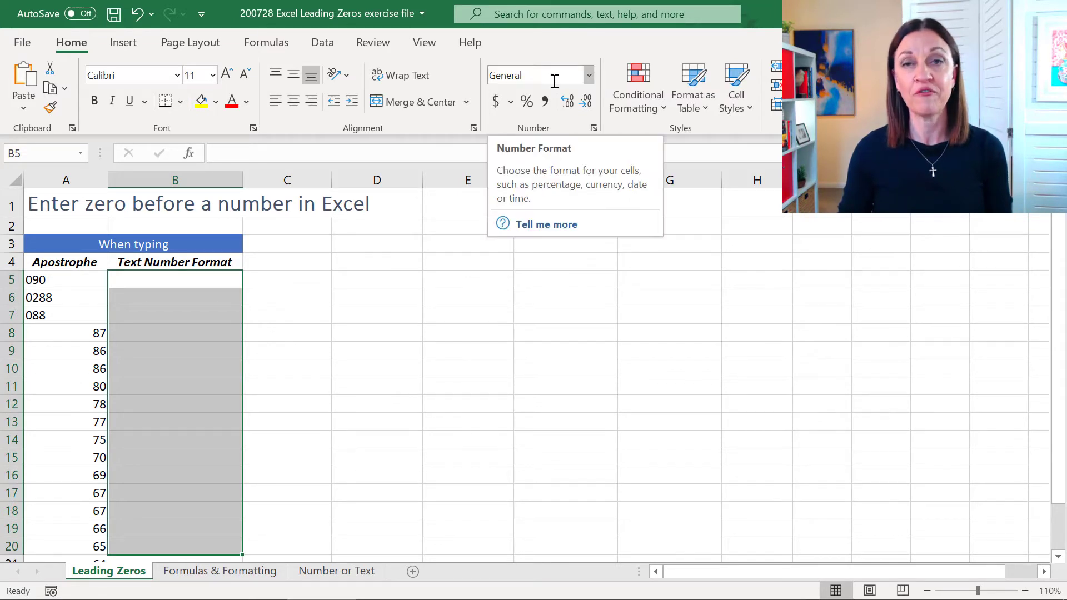
click(589, 75)
scroll(645, 183, down, 2)
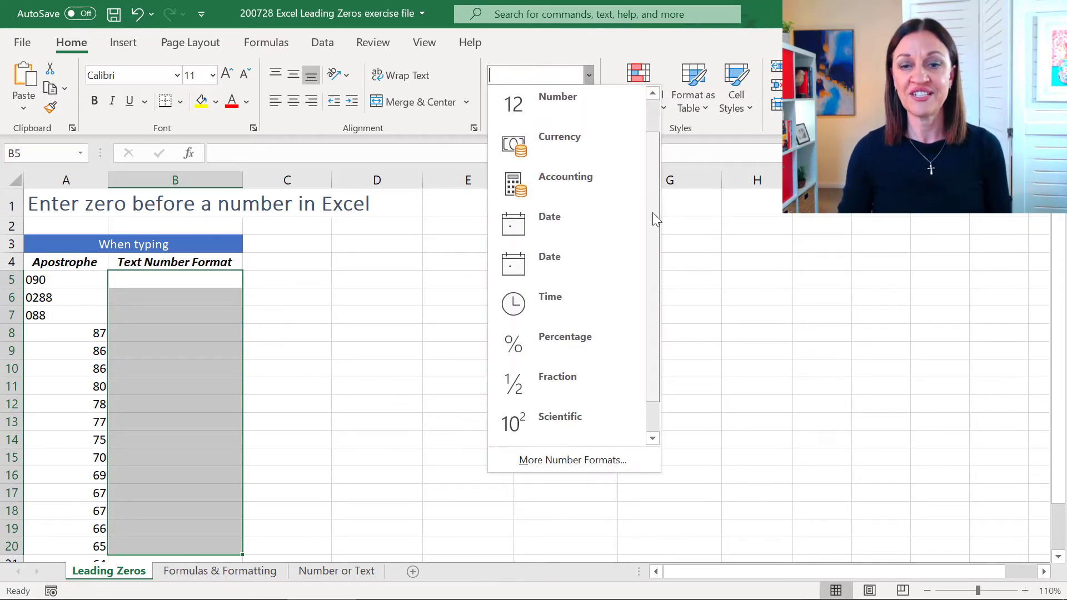
click(557, 439)
Enter 090, 0288, 088, 087 and 086 in B5:B9 and accept Flash Fill for the rest.
click(201, 280)
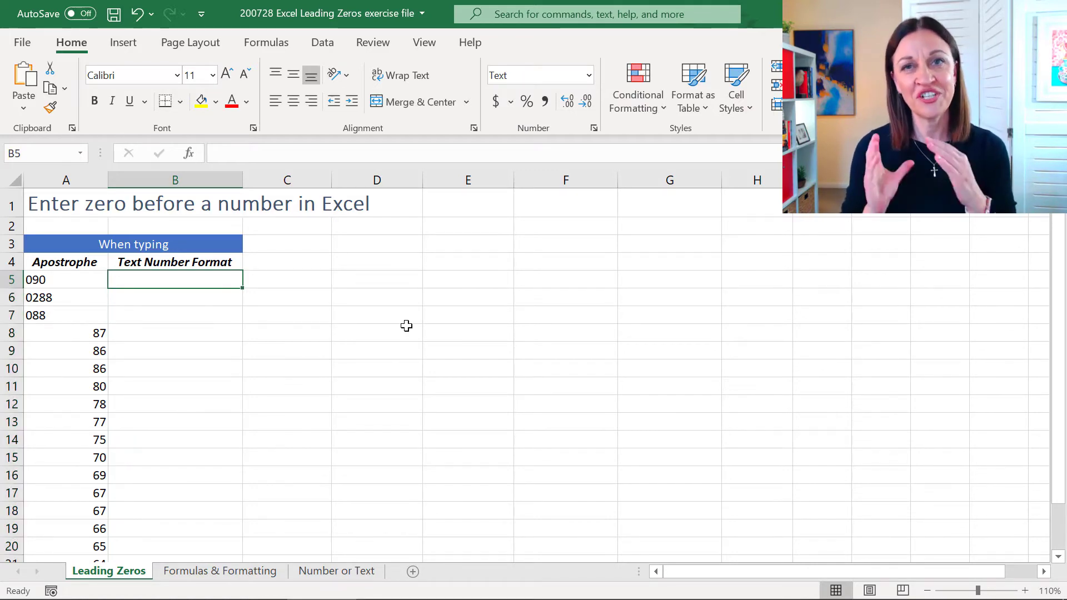
key(F2)
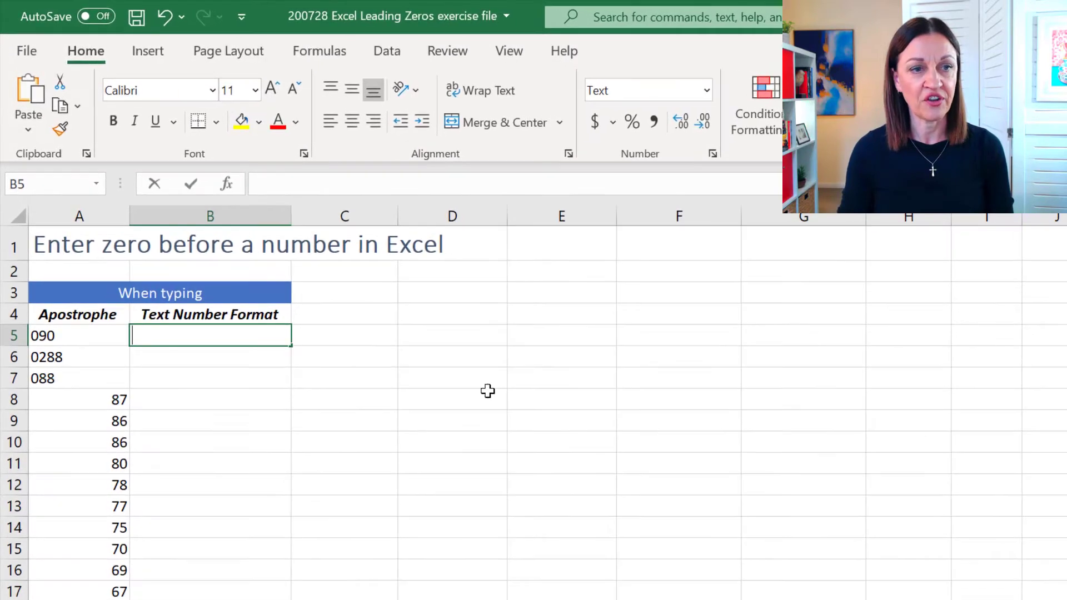
text(090)
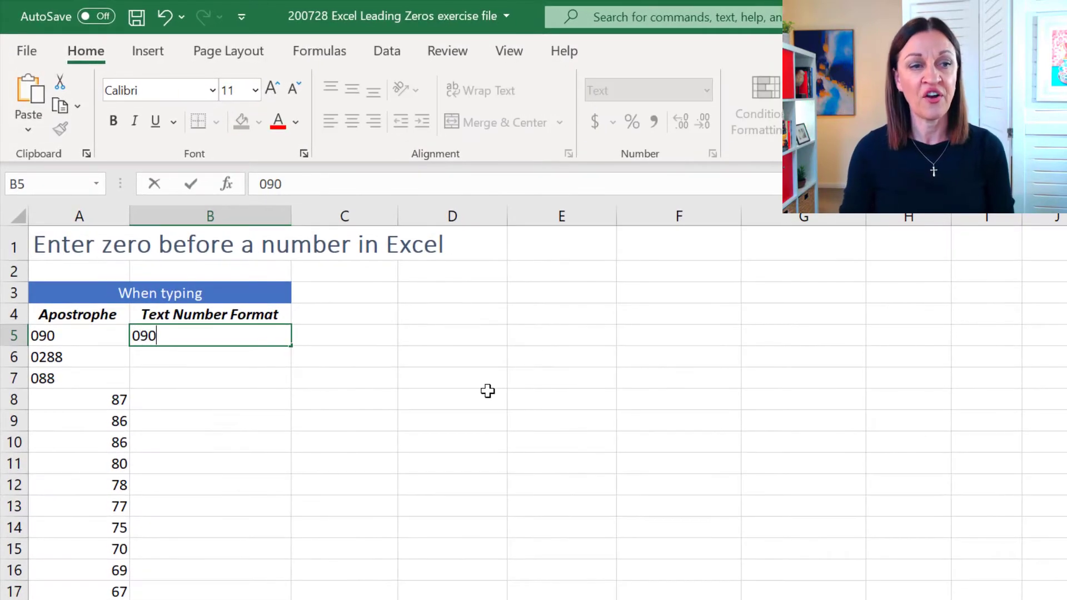
key(Return)
text(0288)
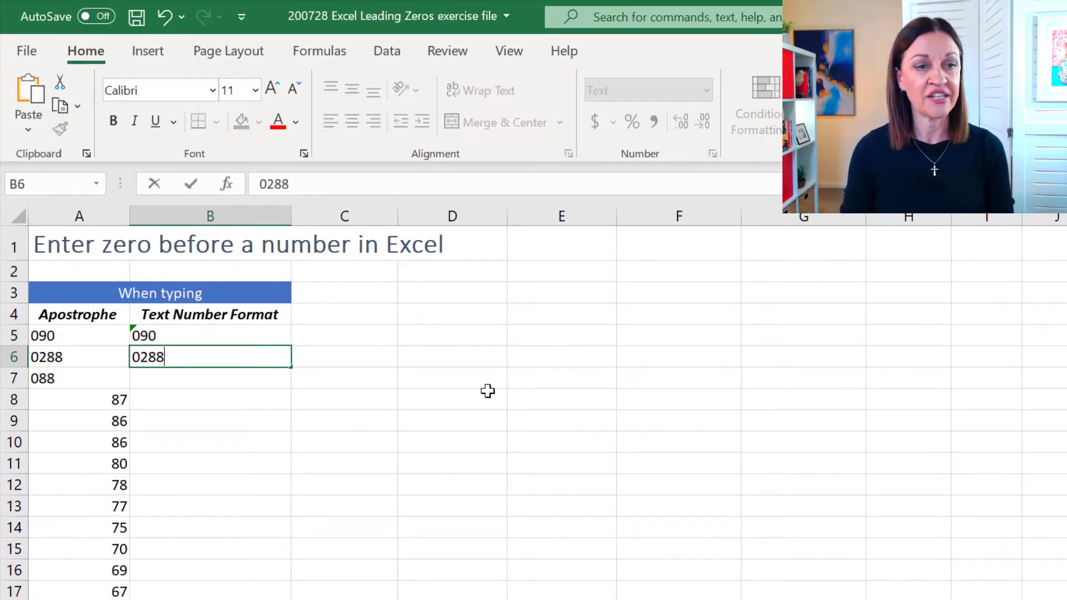
key(Return)
text(088)
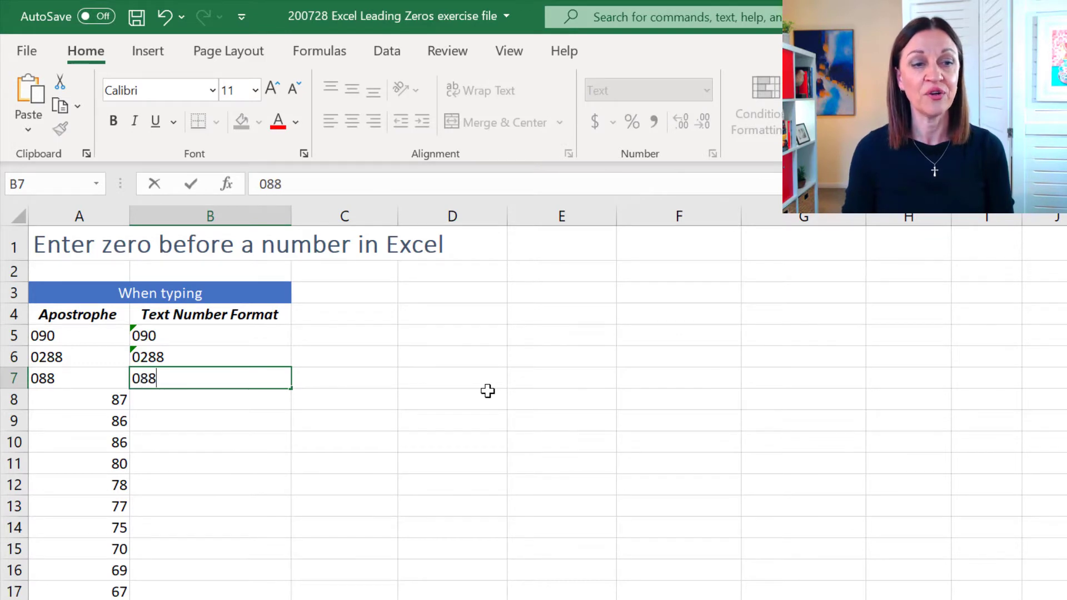
key(Return)
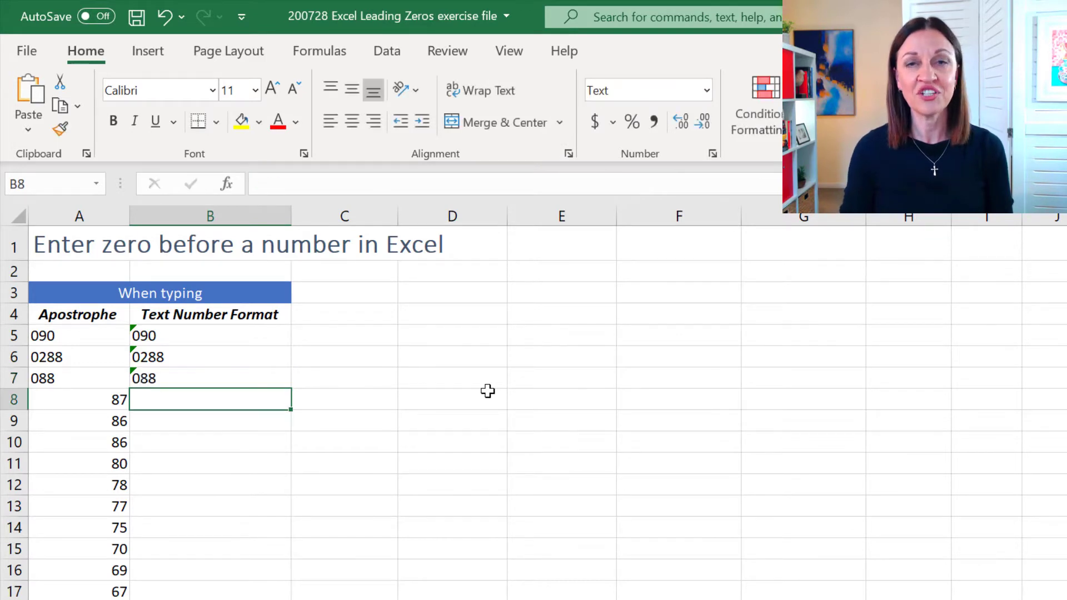
text(087)
key(Return)
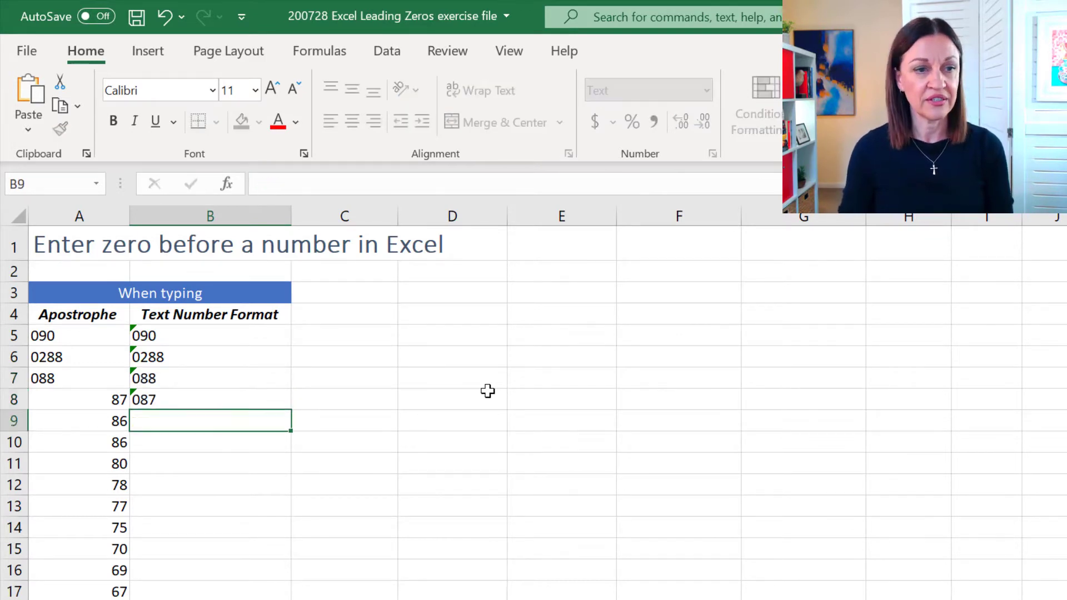
text(086)
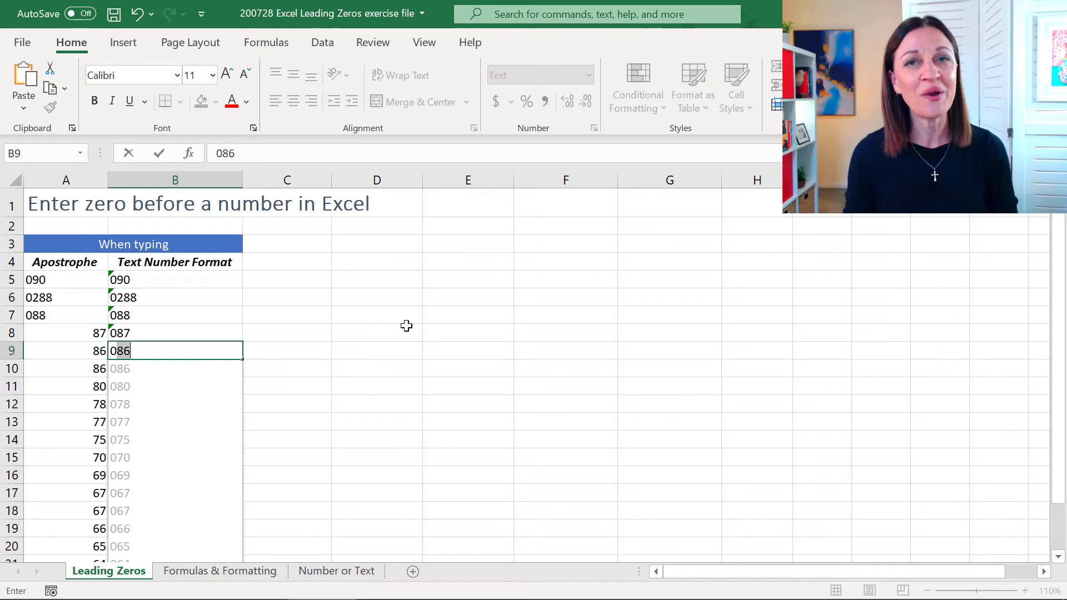
key(Return)
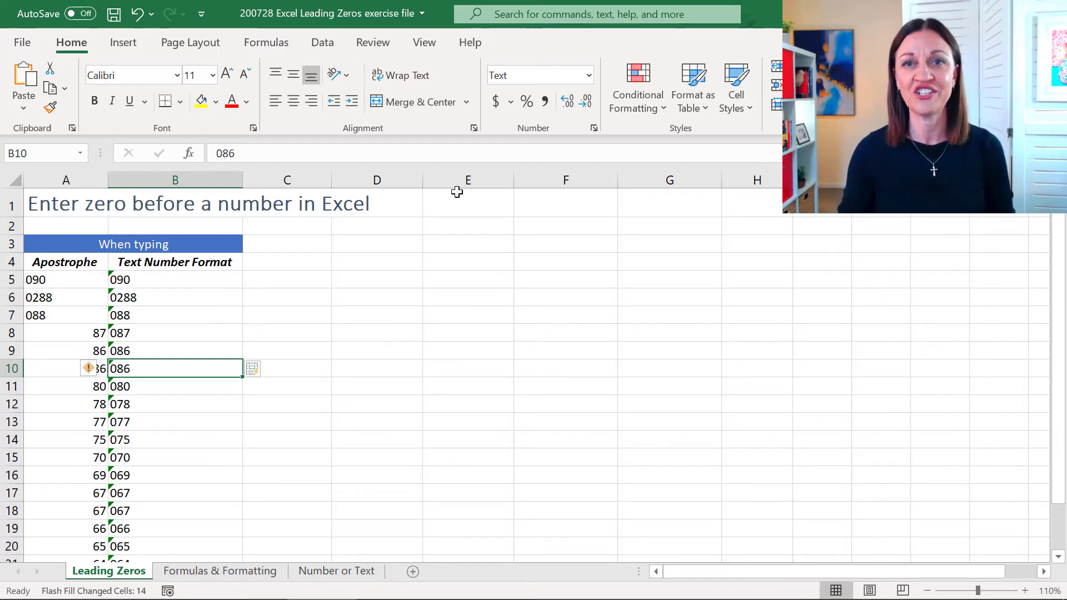
click(589, 76)
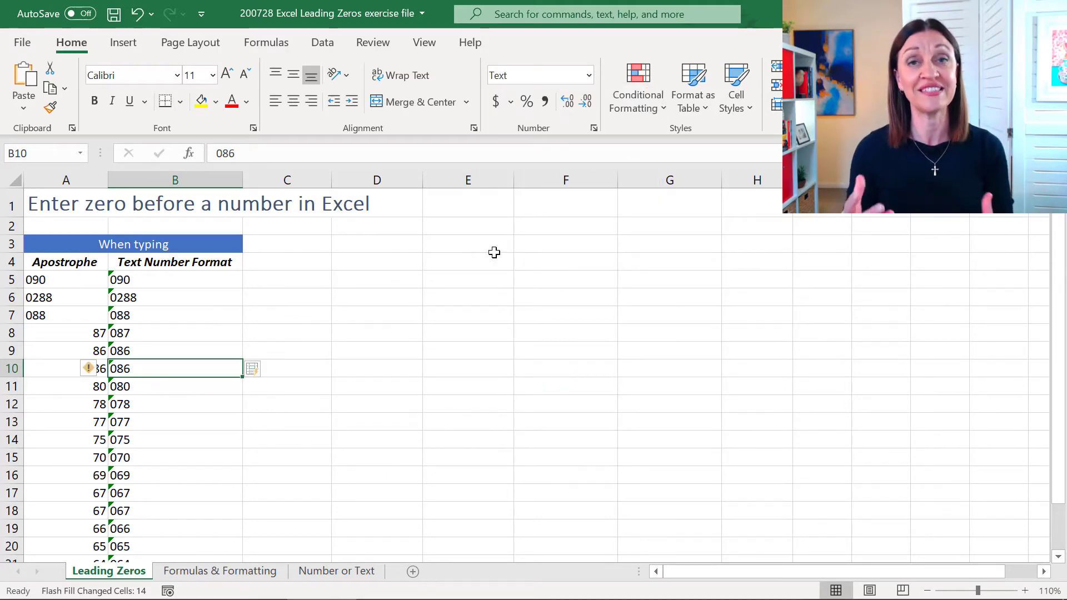
On the Formulas & Formatting sheet, inspect B5's =TEXT(A5,"0000") formula returning 0090.
click(230, 572)
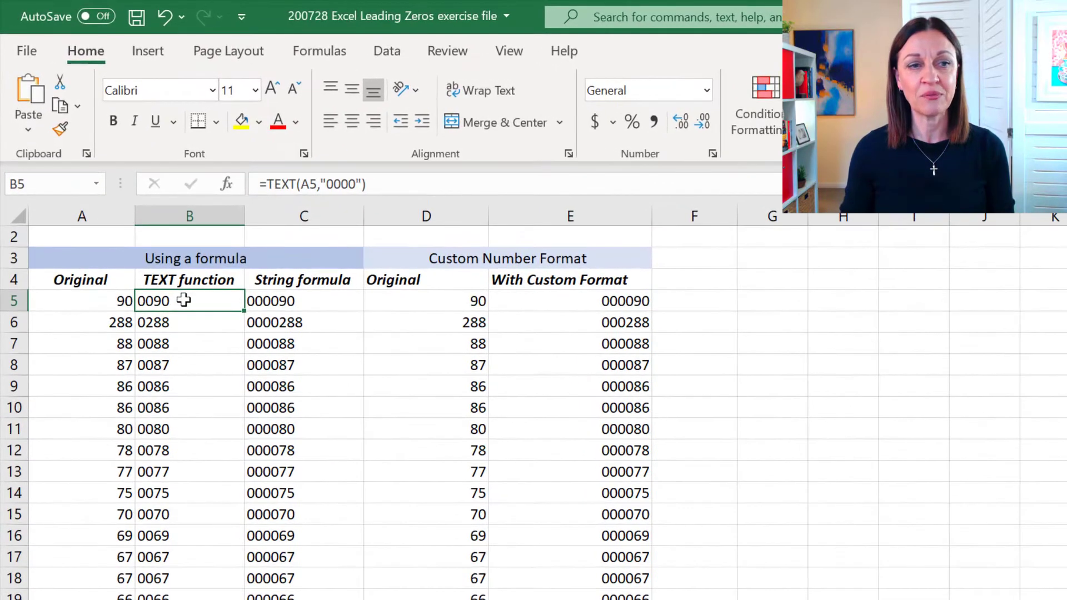
double_click(183, 300)
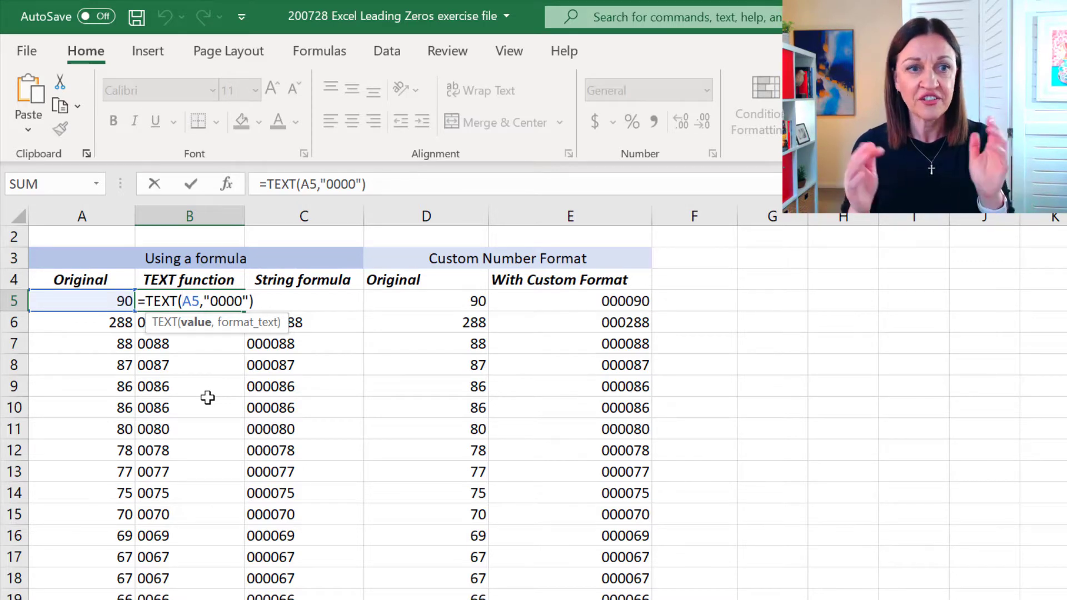
key(Return)
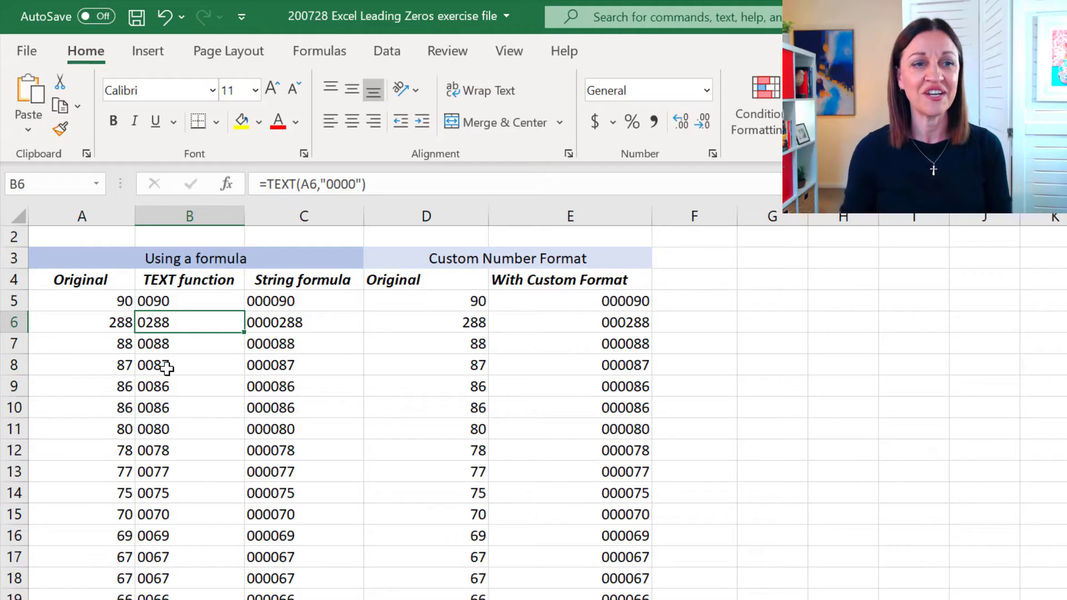
double_click(176, 322)
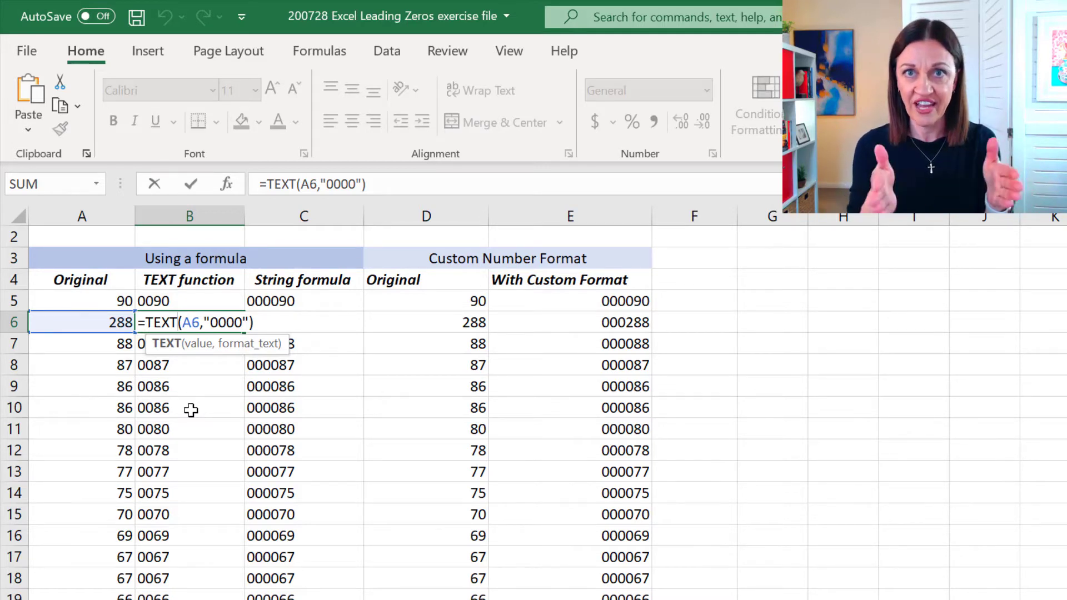
key(ctrl+Return)
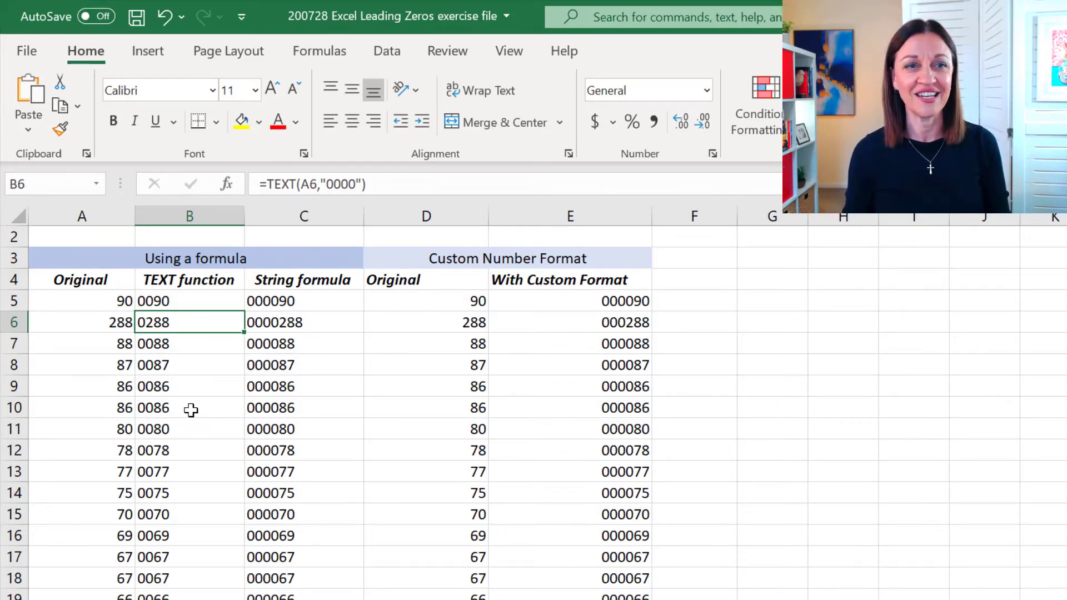
click(316, 297)
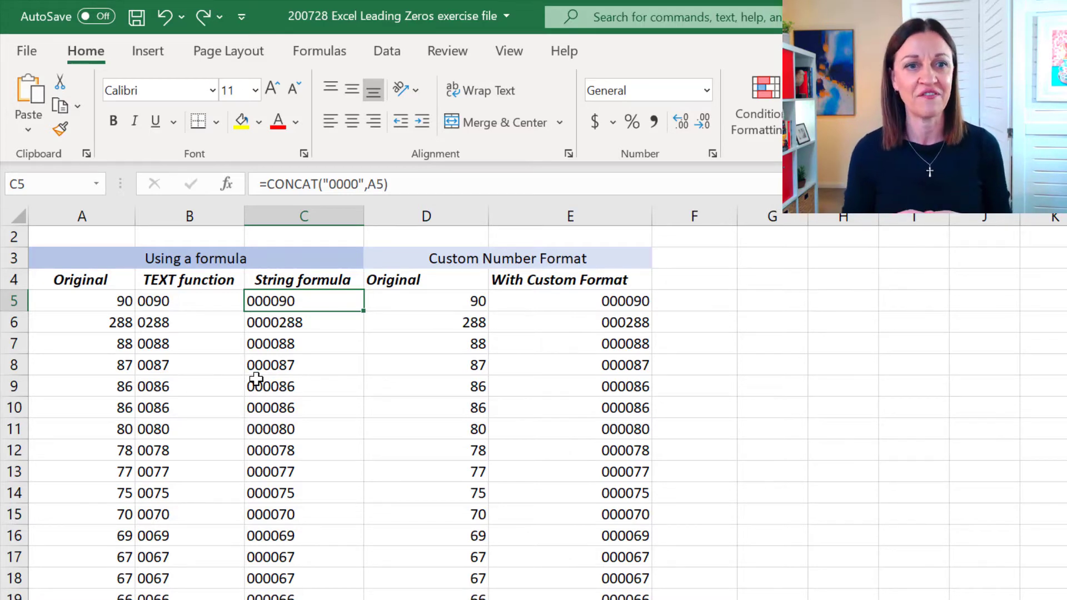
Clear C5 and enter =CONCAT("0000",A5) so it shows 000090.
double_click(277, 301)
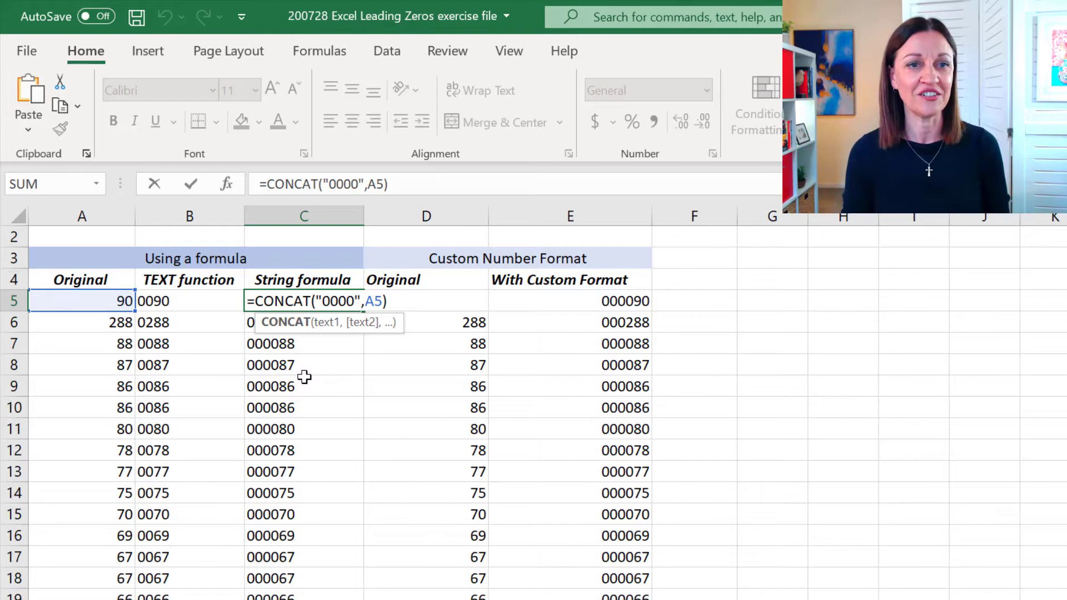
key(Delete)
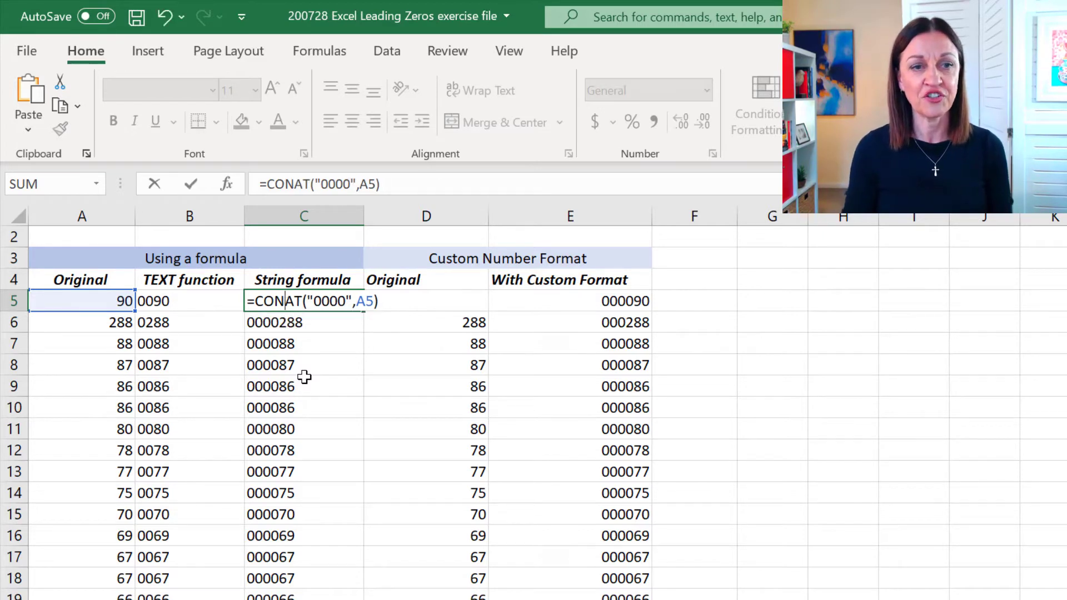
key(Escape)
key(Delete)
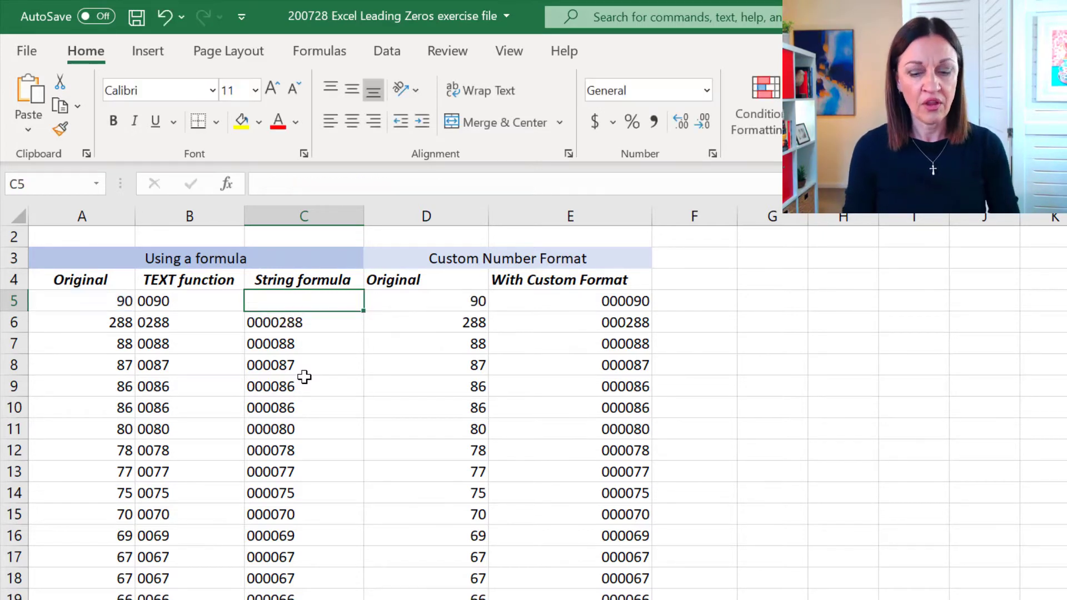
text(=con)
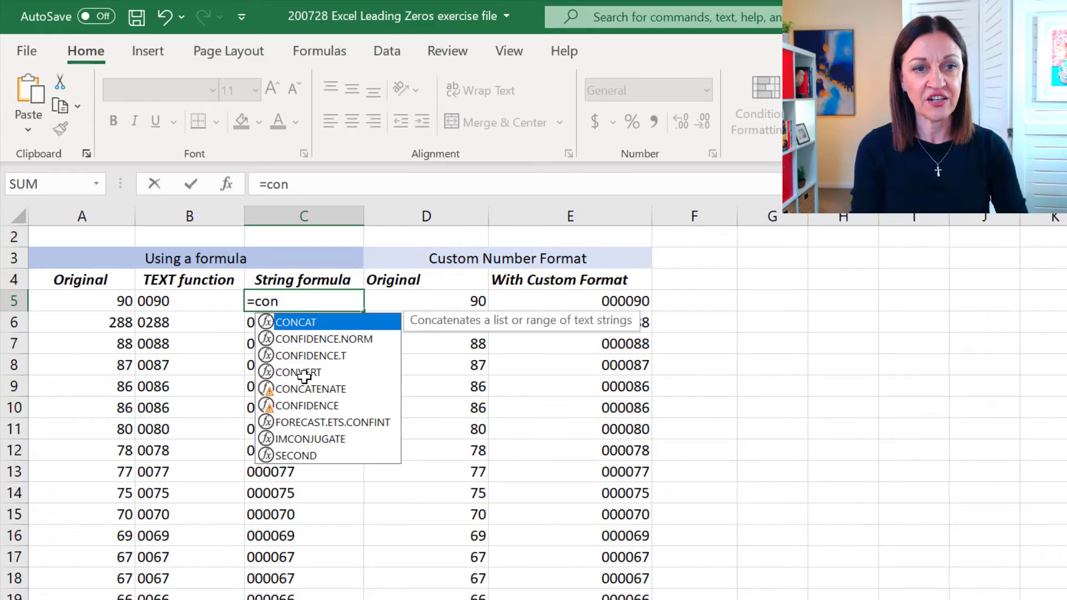
key(Tab)
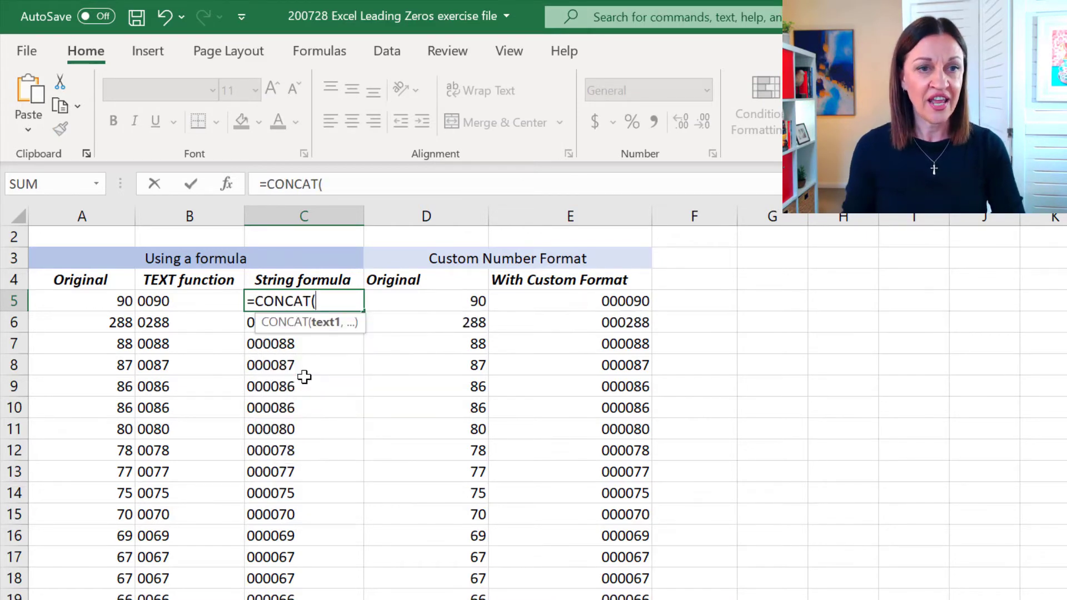
text(")
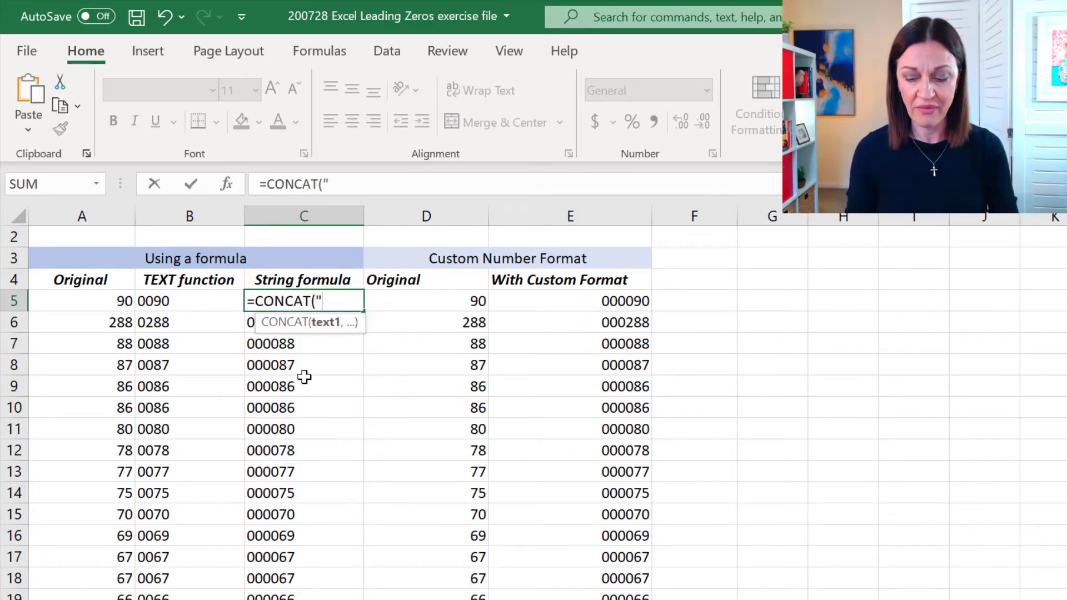
text(0000)
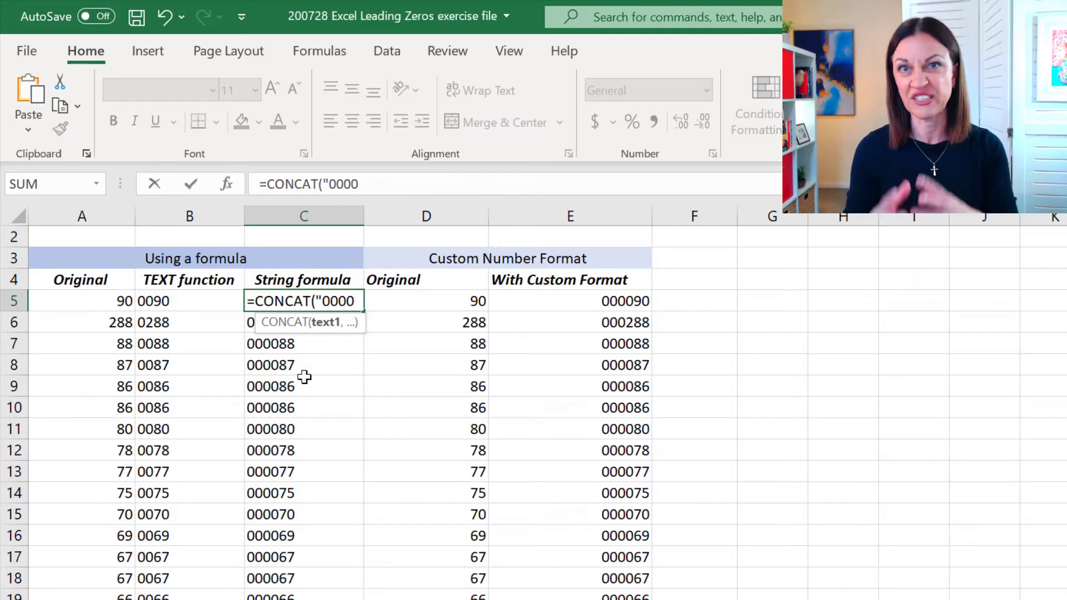
text(")
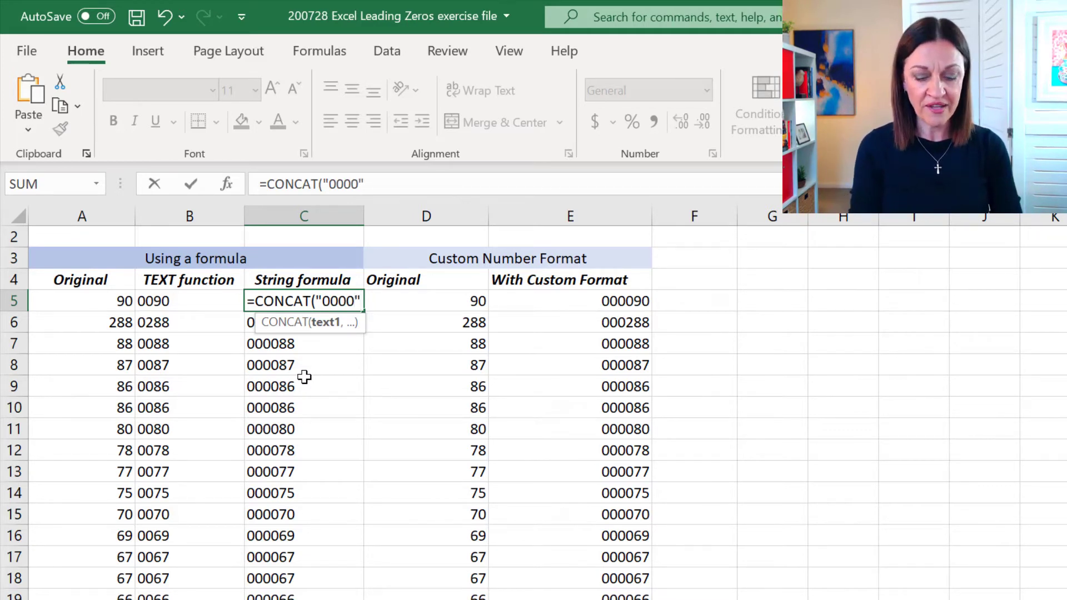
text(,)
click(99, 302)
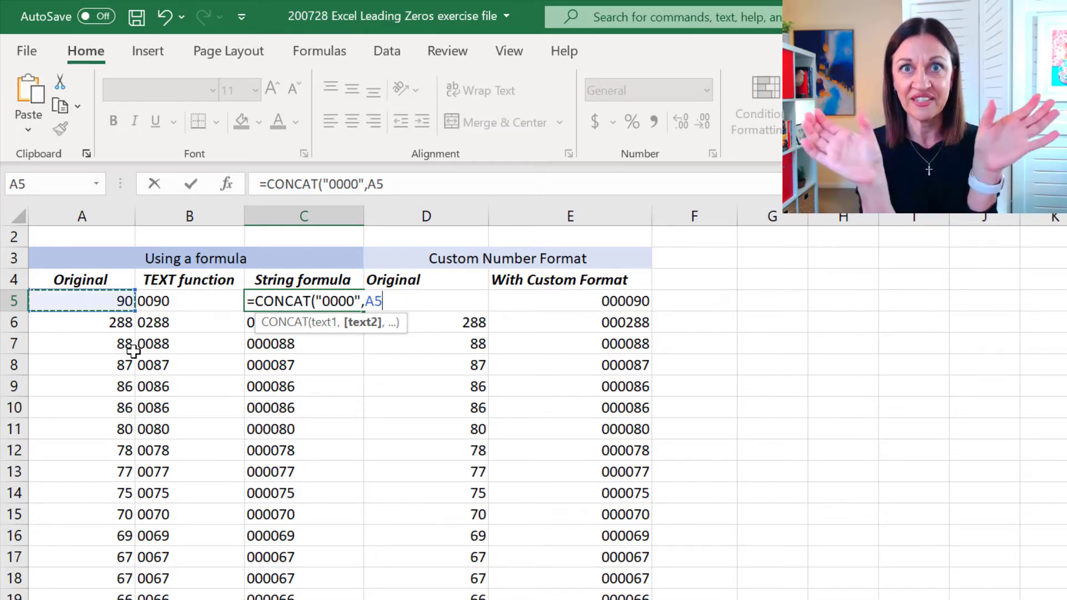
text())
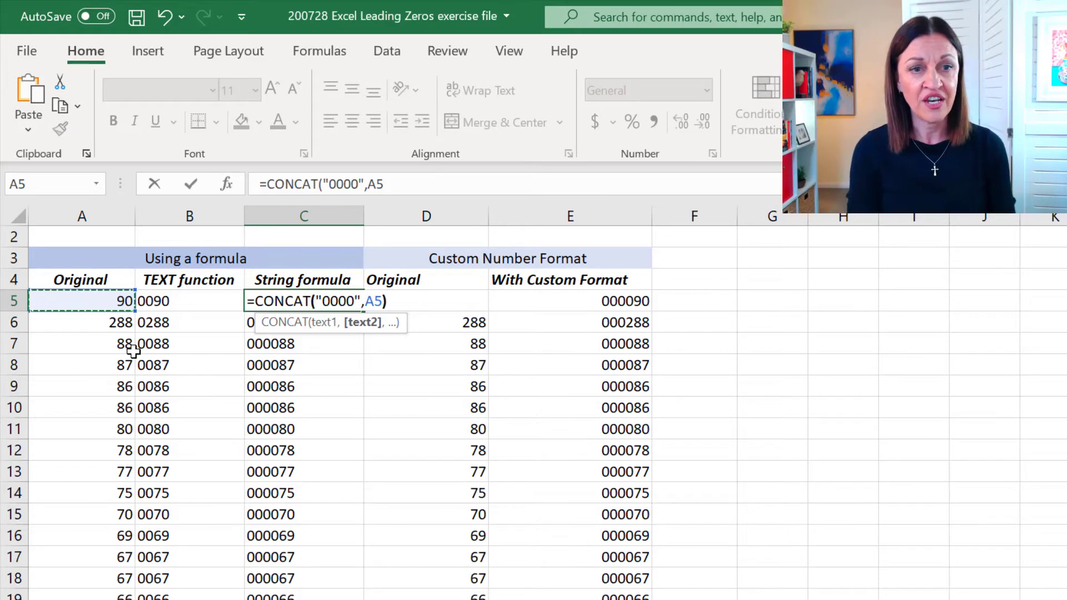
key(Return)
Check C5's result, then inspect C6's =CONCAT("0000",A6) formula without changing it.
key(Up)
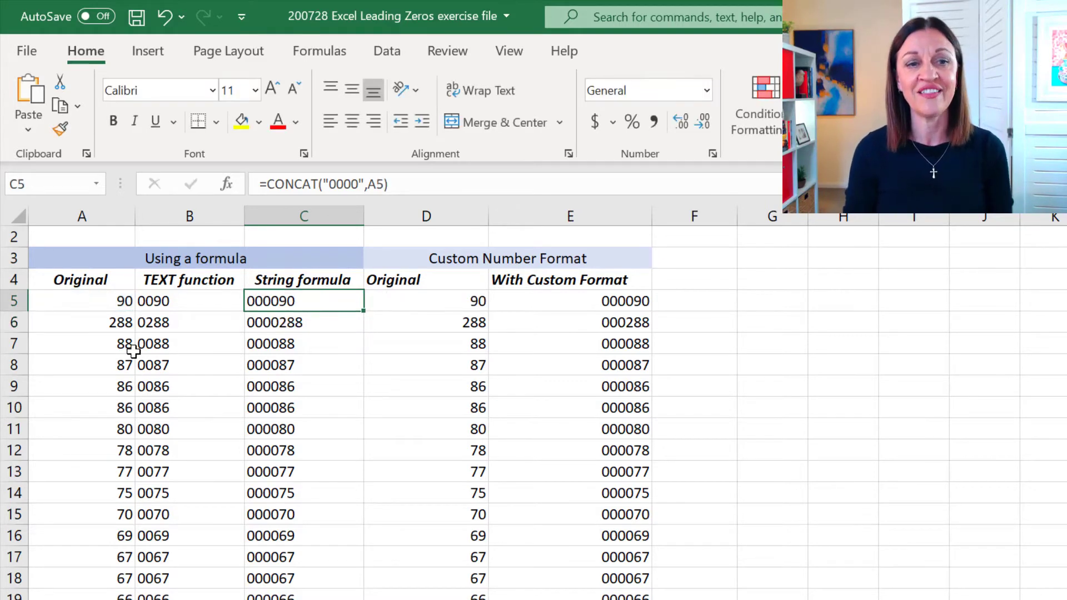
key(Down)
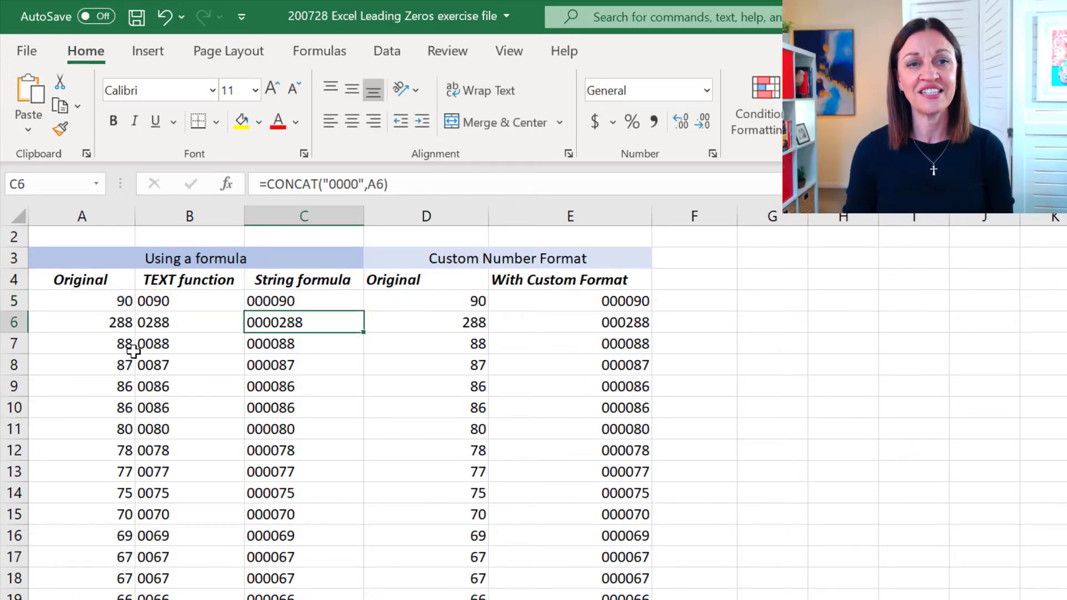
double_click(326, 322)
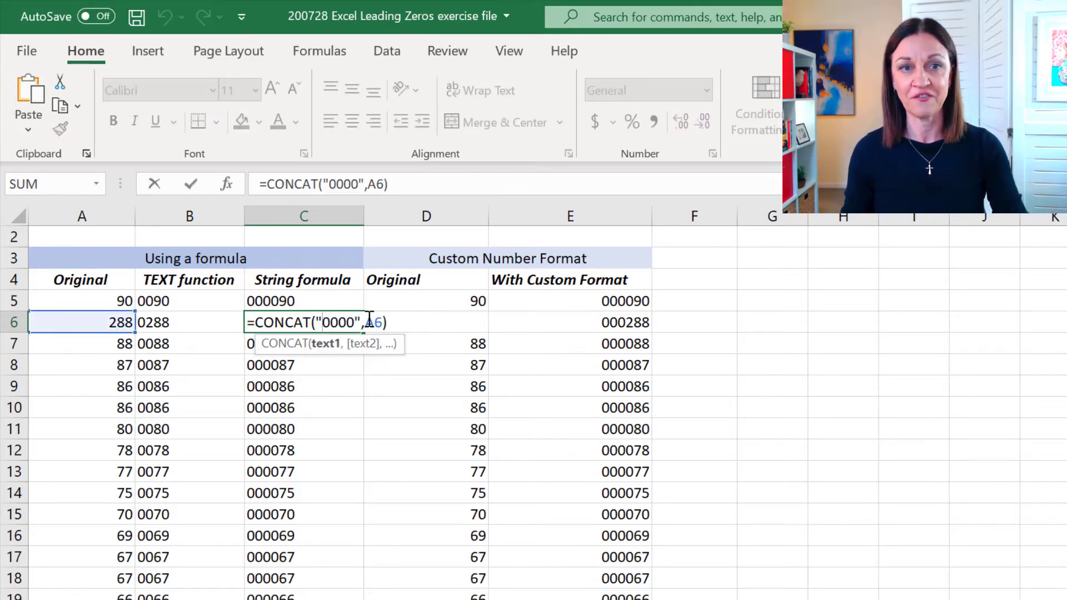
key(ctrl+Return)
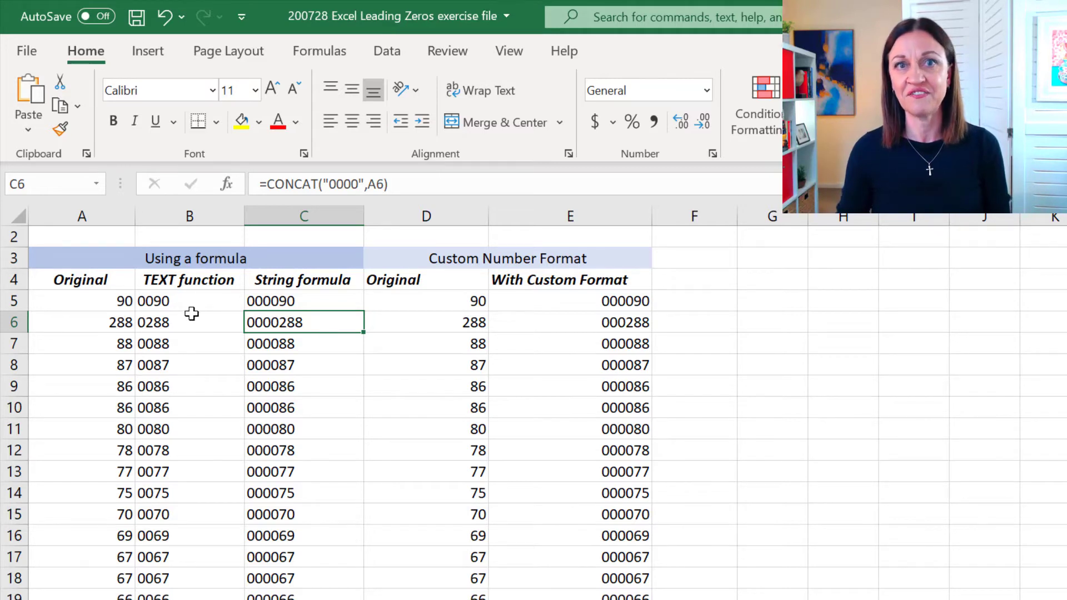
Inspect the CONCATENATE formula in C7 and the ="0000"&A8 formula in C8.
click(300, 346)
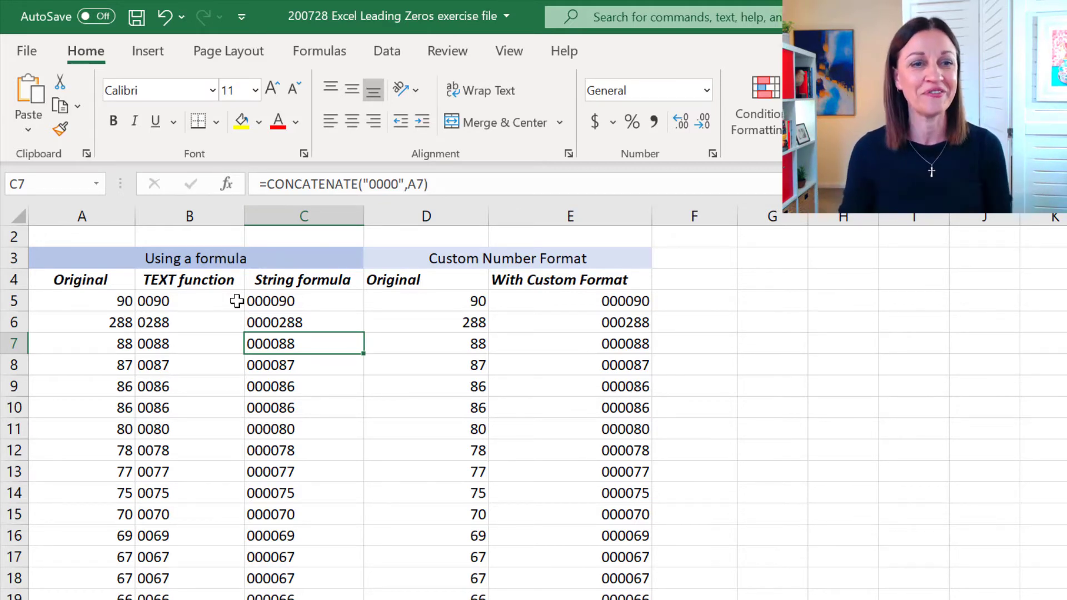
double_click(288, 366)
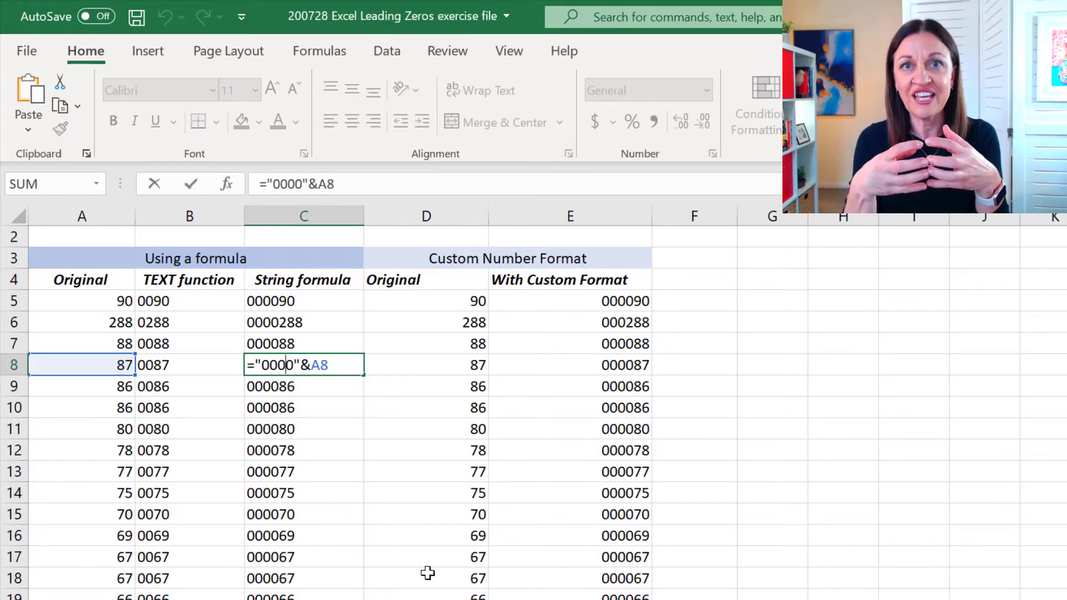
key(ctrl+Return)
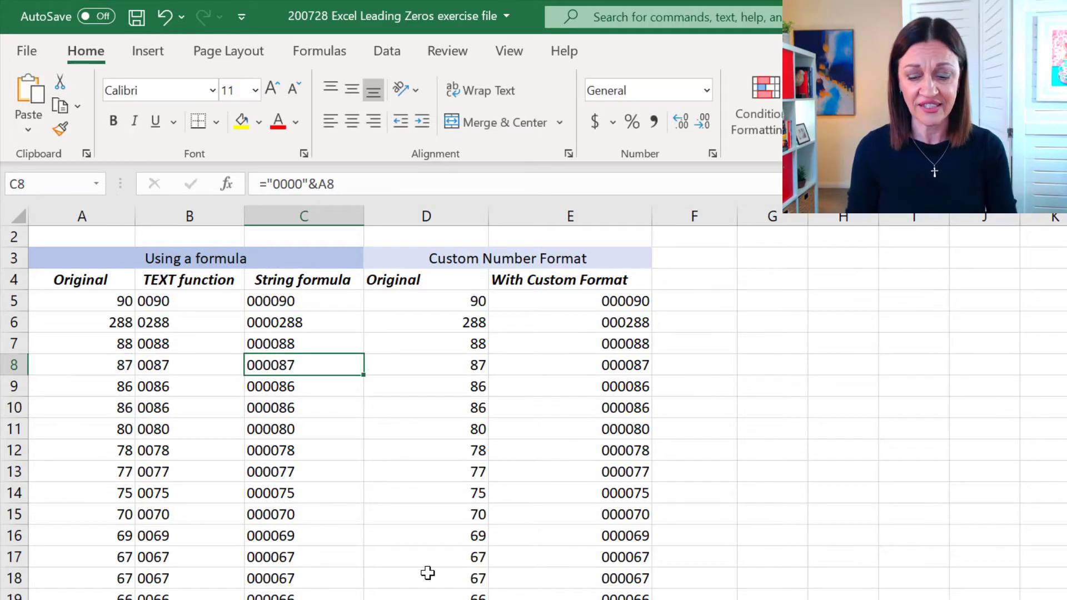
Clear C8 and re-enter ="0000"&A8 so it displays 000087.
key(Delete)
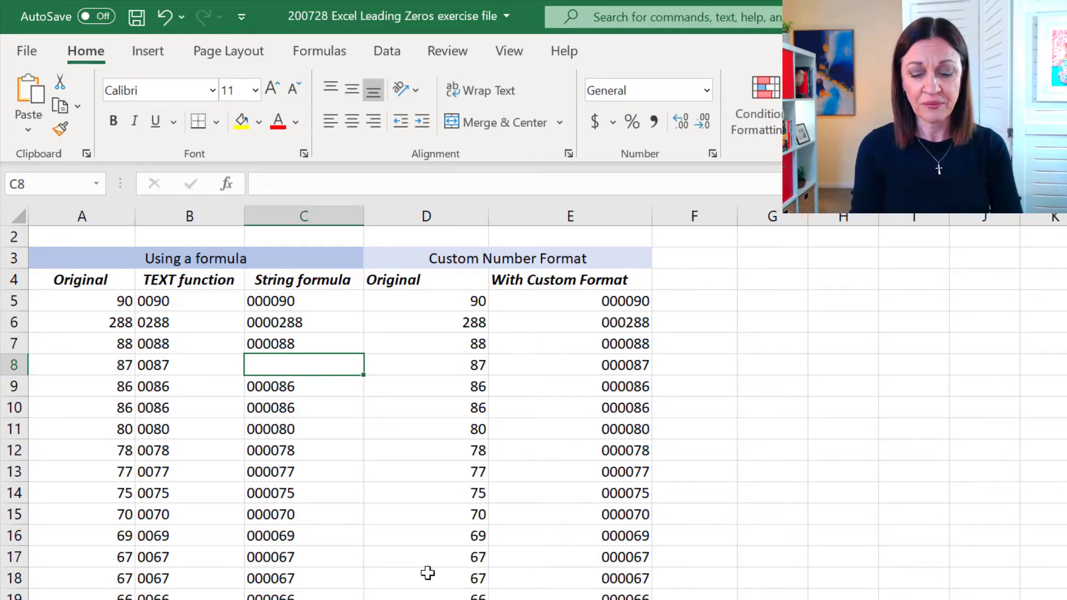
text(=)
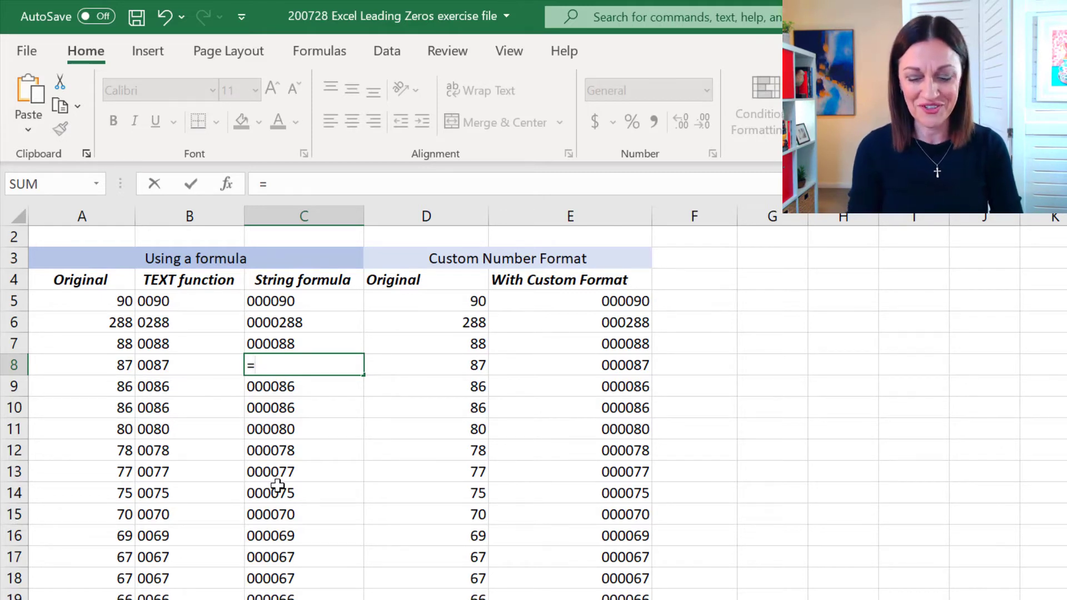
text(")
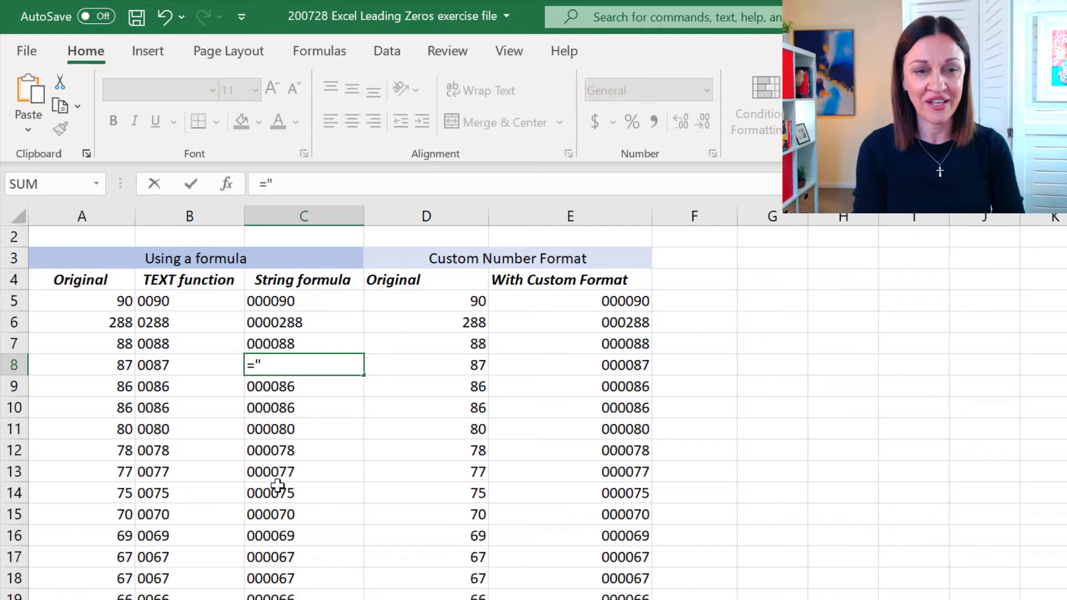
text(0000)
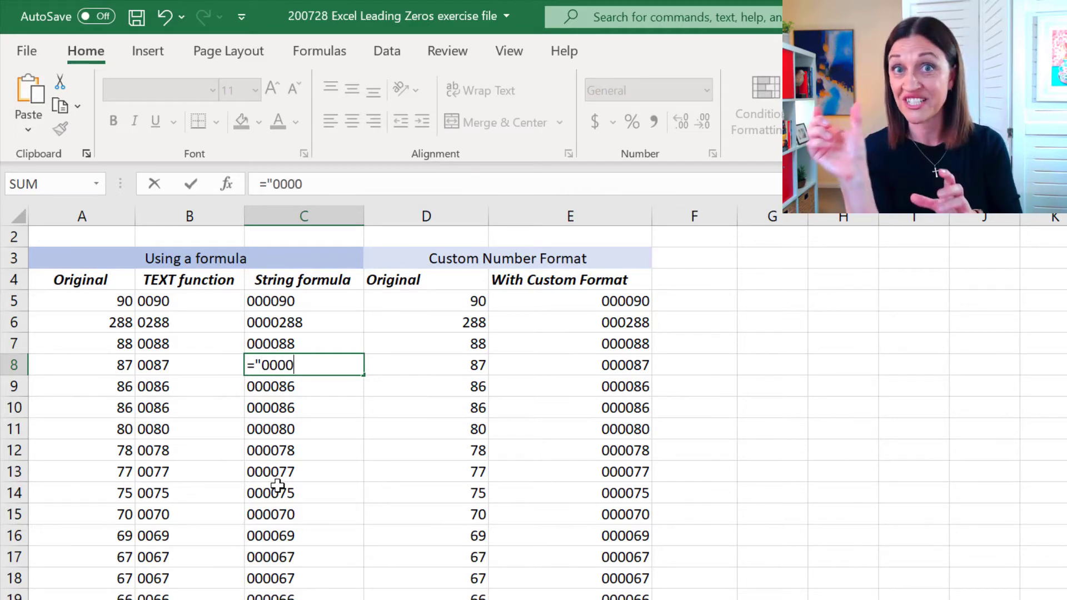
text(")
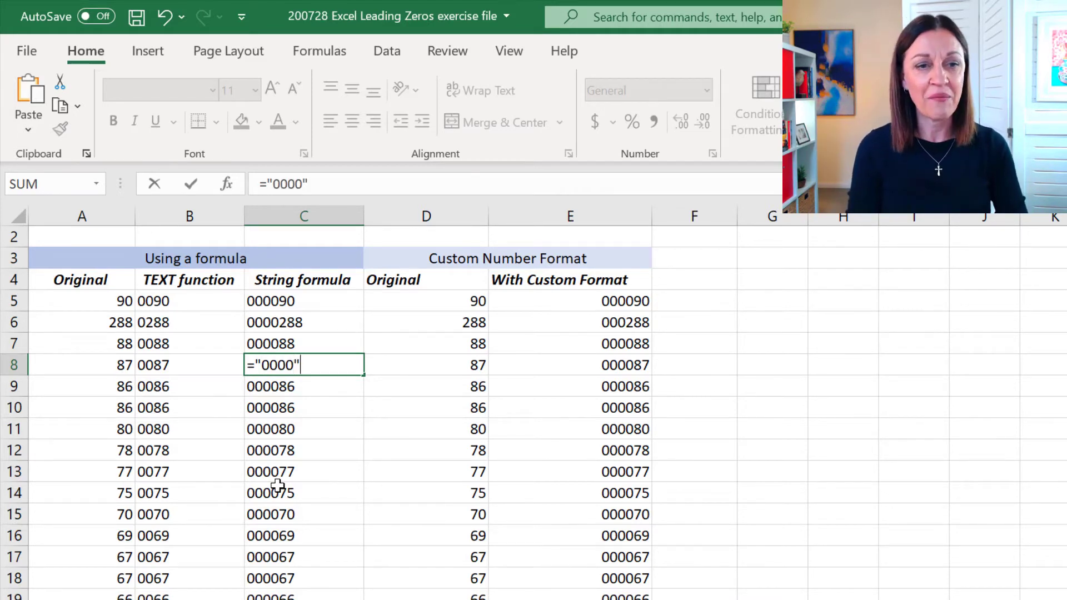
text(&)
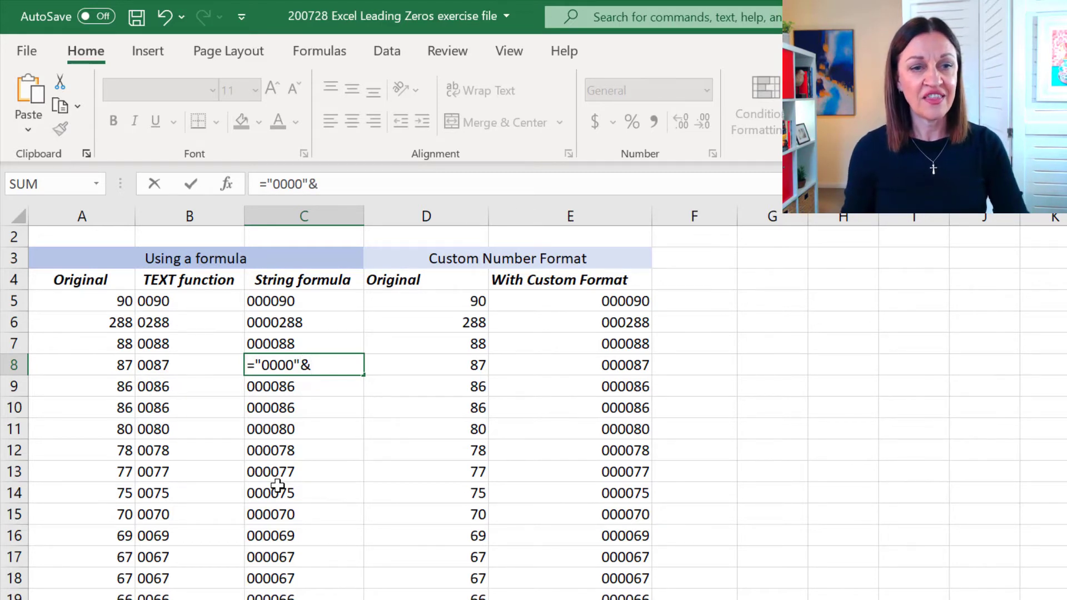
click(119, 368)
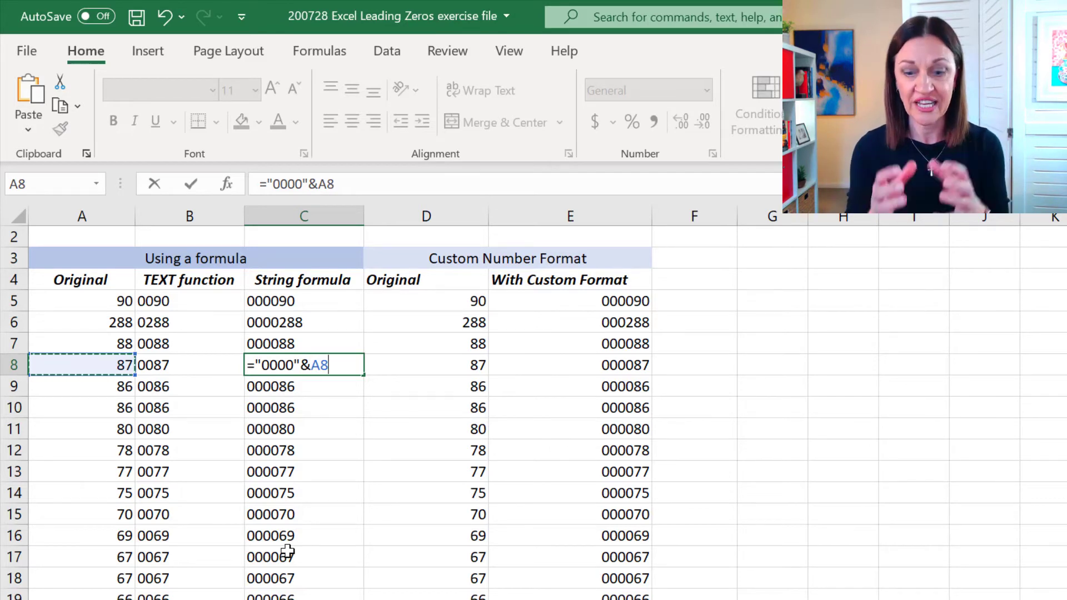
key(Return)
key(Up)
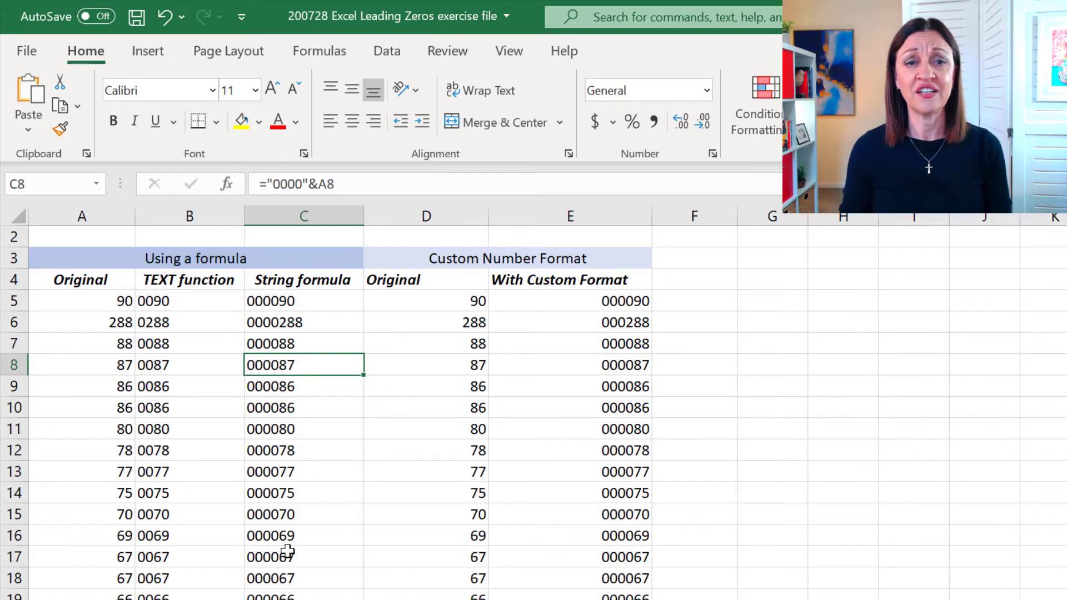
Compare D5's 90 with E5's 000090, then select E5:E12 and bring up the number format list.
click(456, 308)
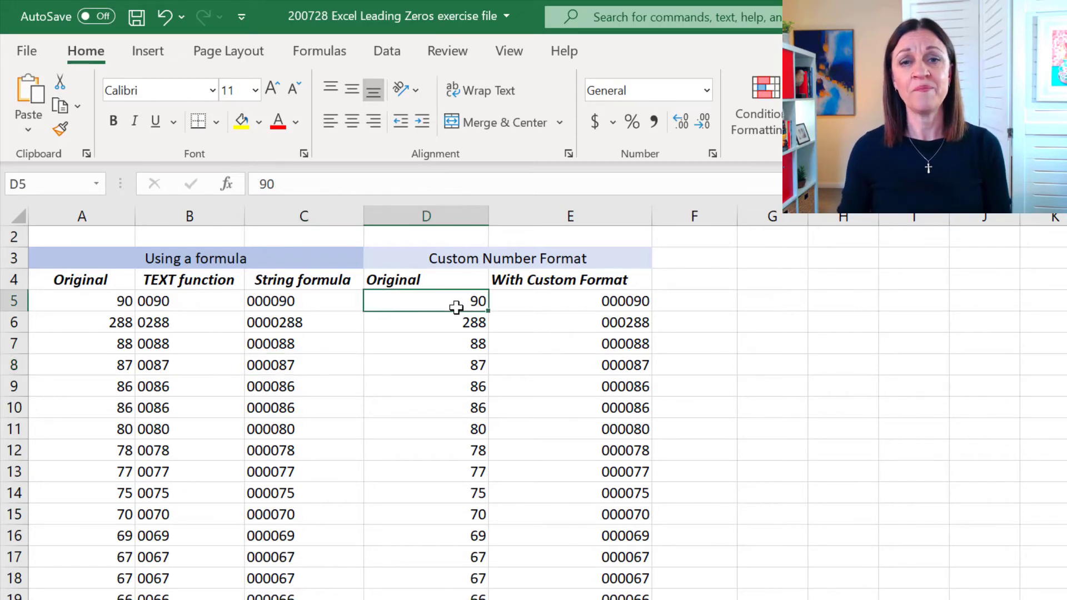
click(627, 303)
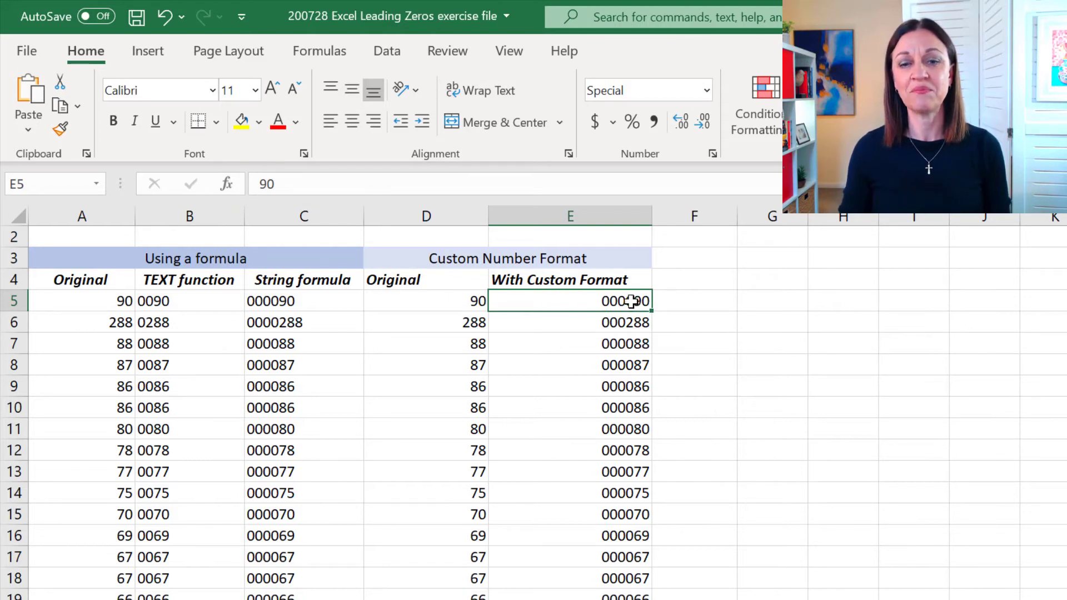
drag(579, 308, 579, 453)
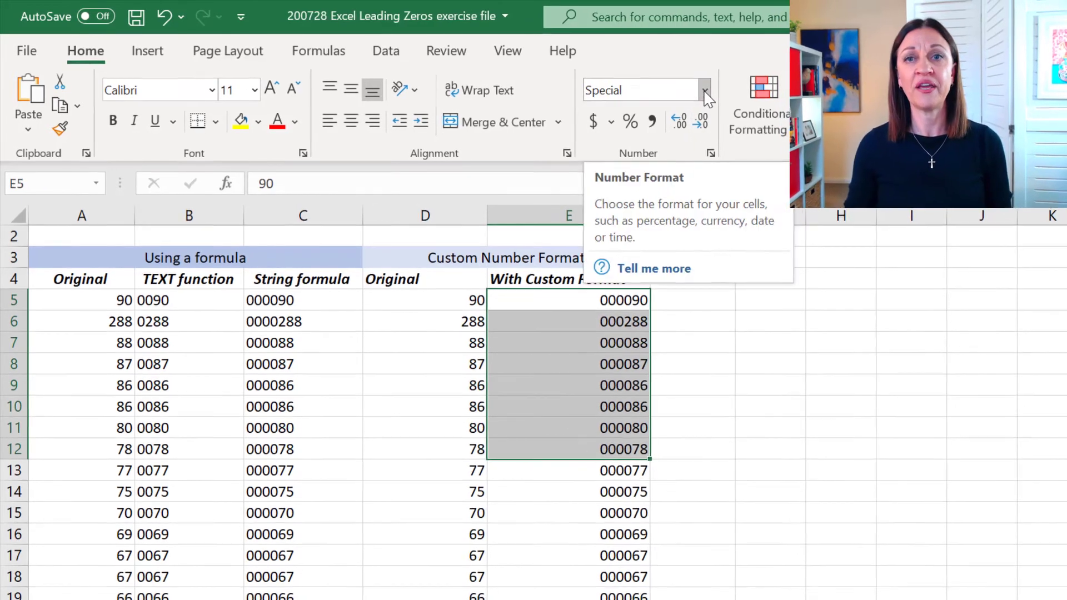
click(707, 93)
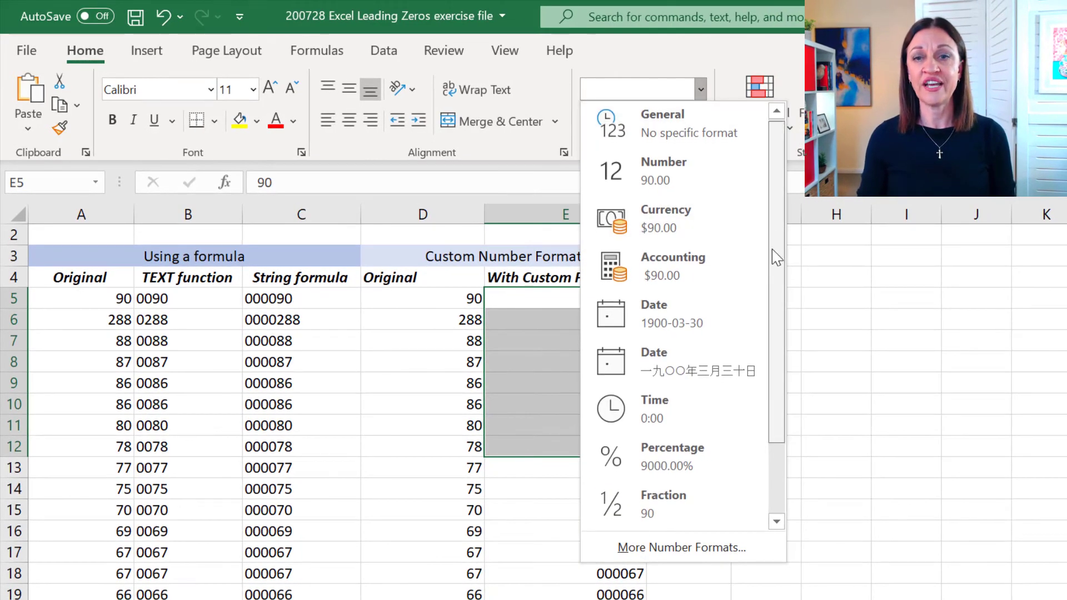
drag(774, 257, 786, 369)
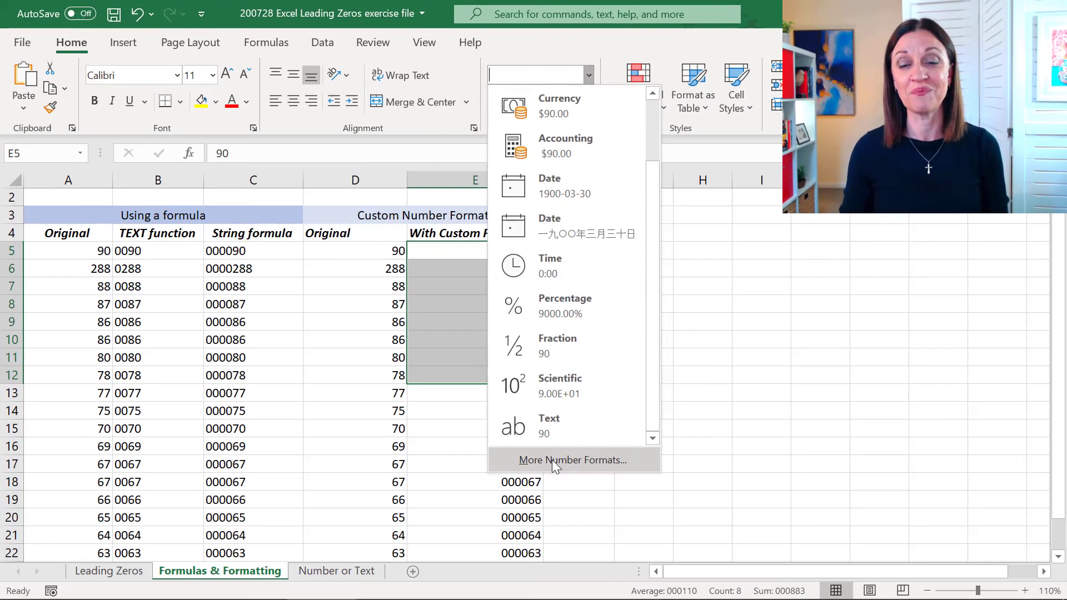
In Format Cells, choose Custom and set type code 000000 for E5:E12.
click(654, 551)
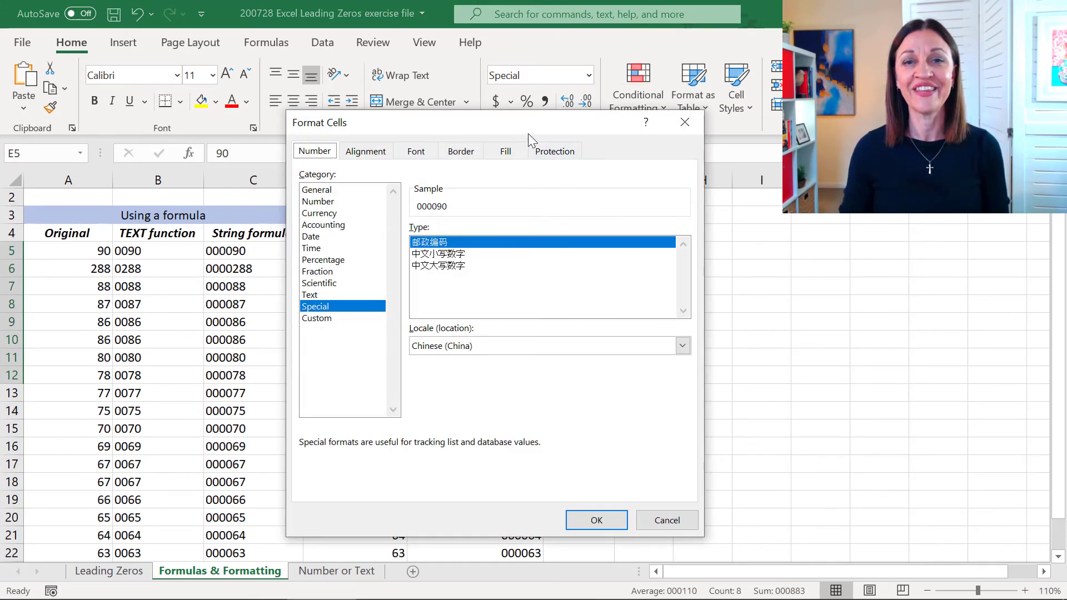
drag(528, 128, 819, 134)
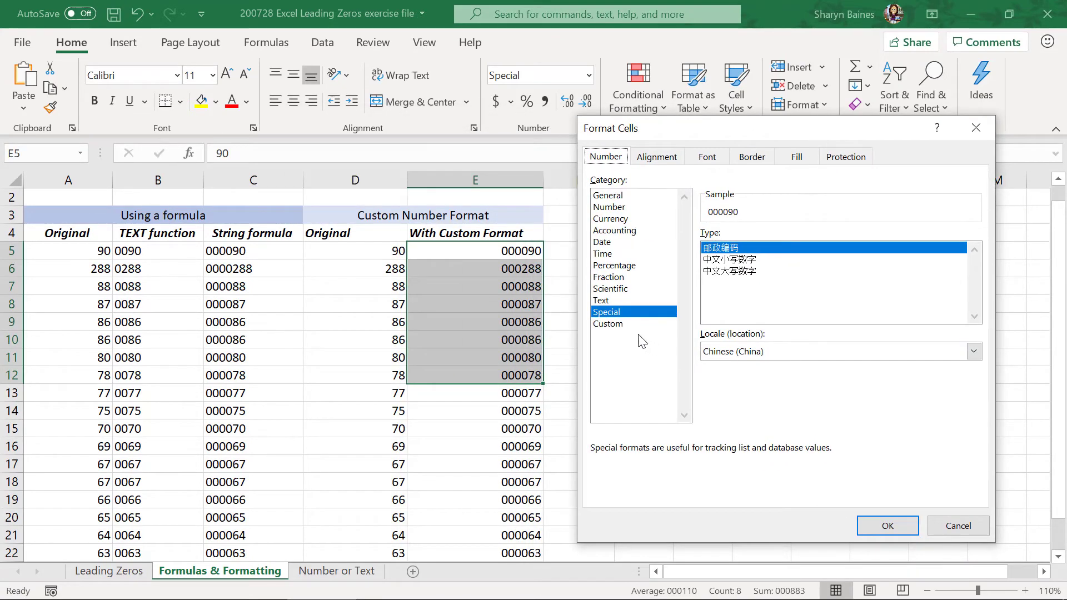
click(617, 325)
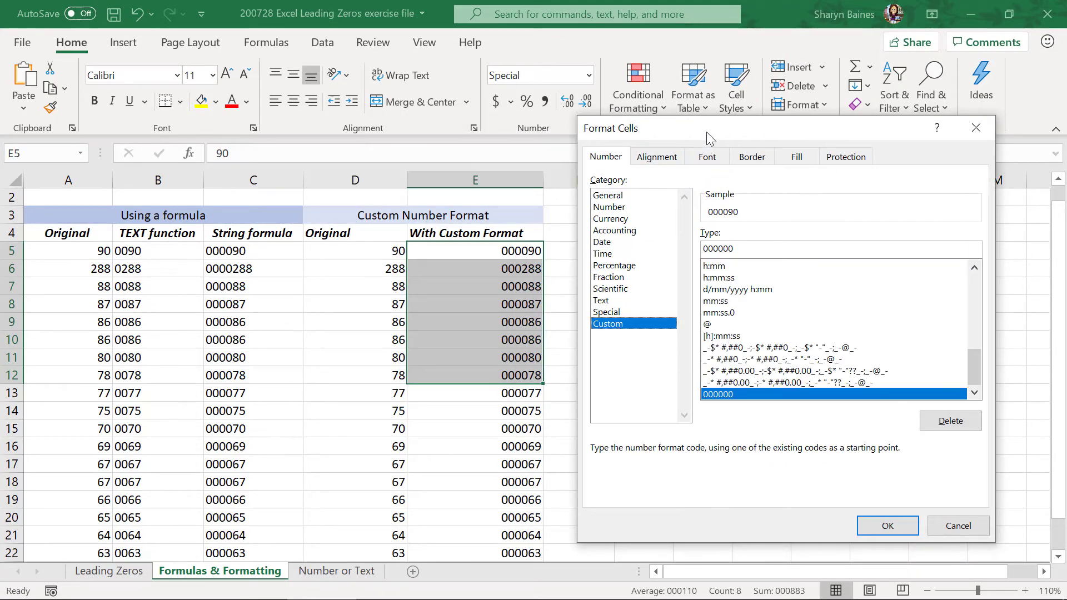
drag(706, 132, 687, 86)
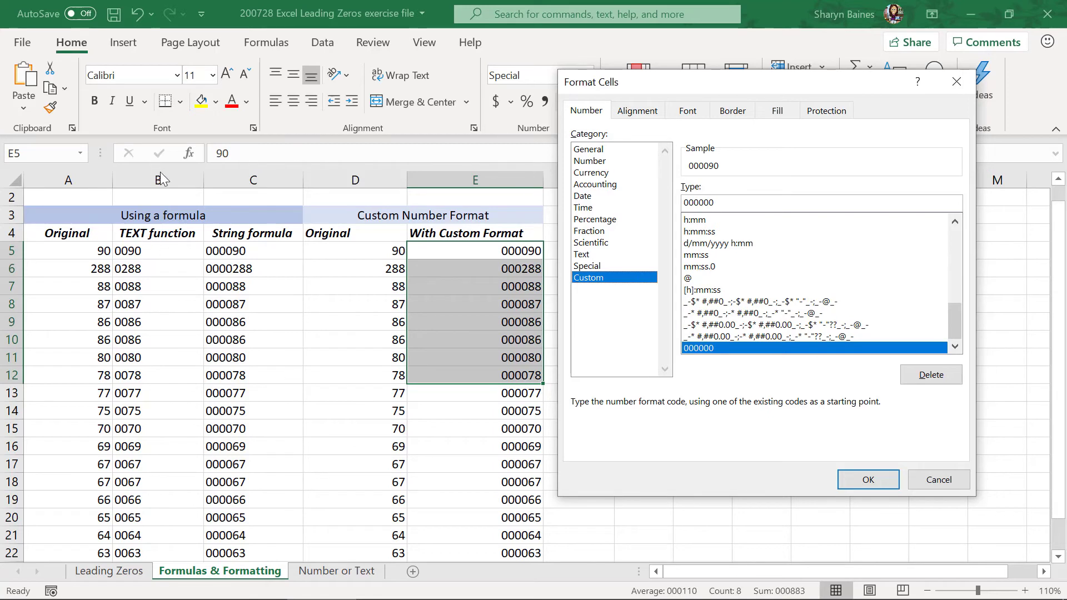
double_click(719, 207)
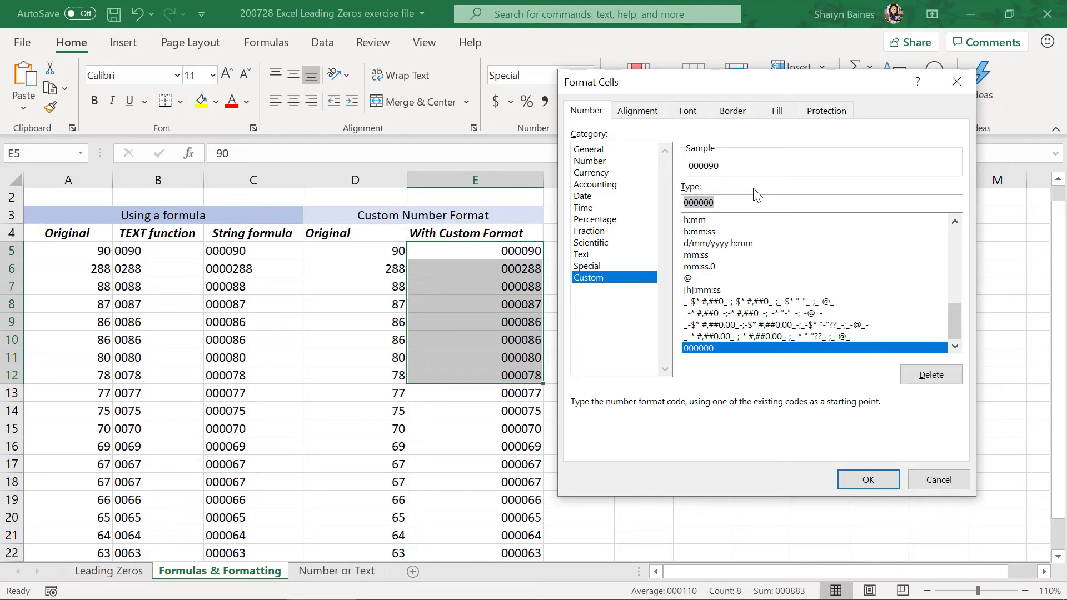
key(BackSpace)
text(000000)
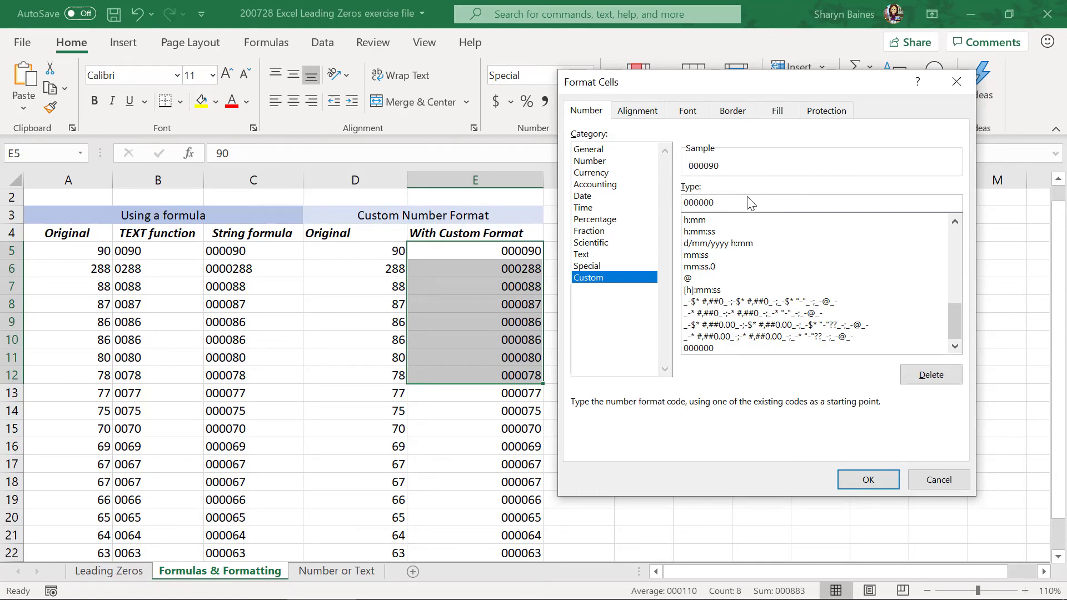
key(BackSpace)
key(BackSpace)
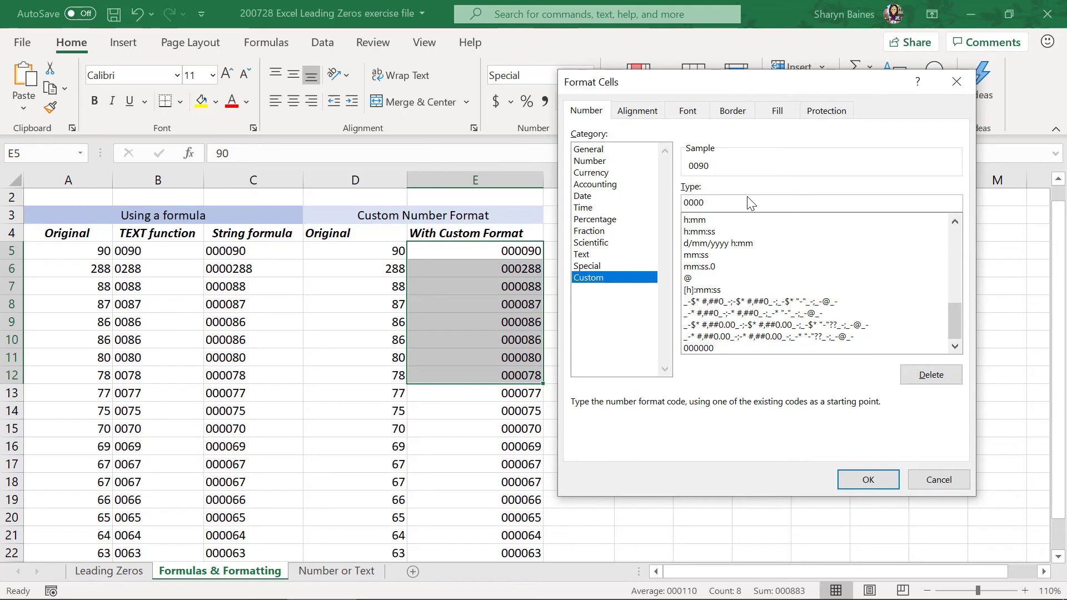
text(00)
click(868, 480)
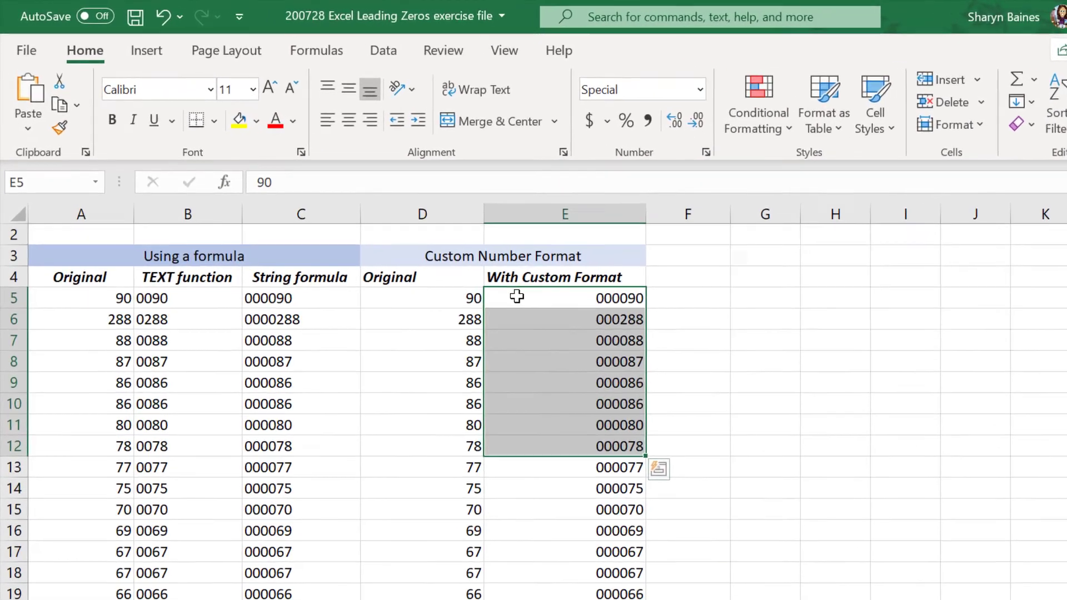
click(517, 298)
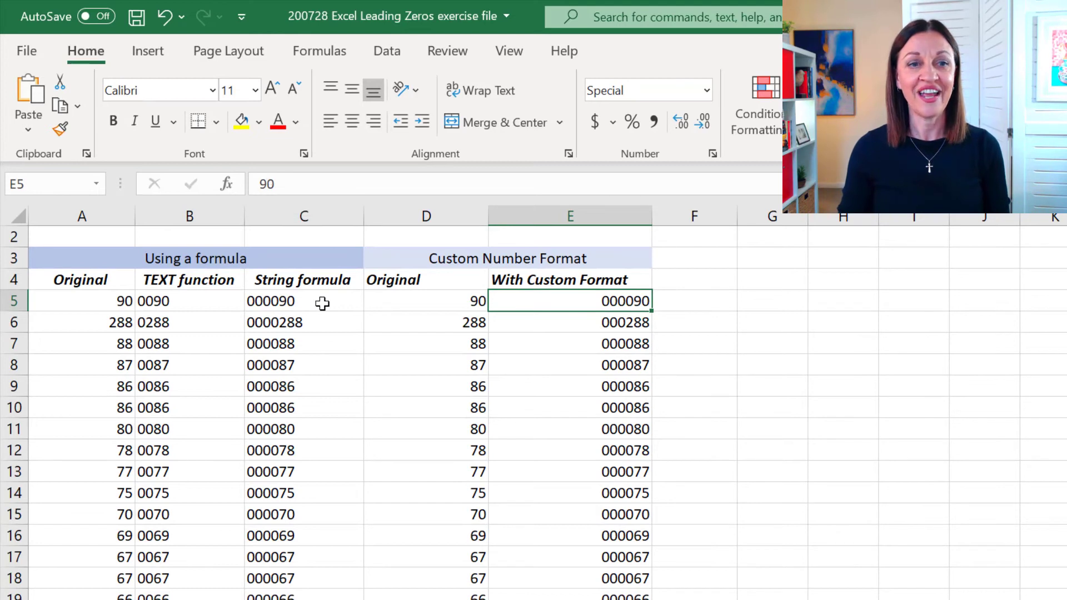
click(283, 302)
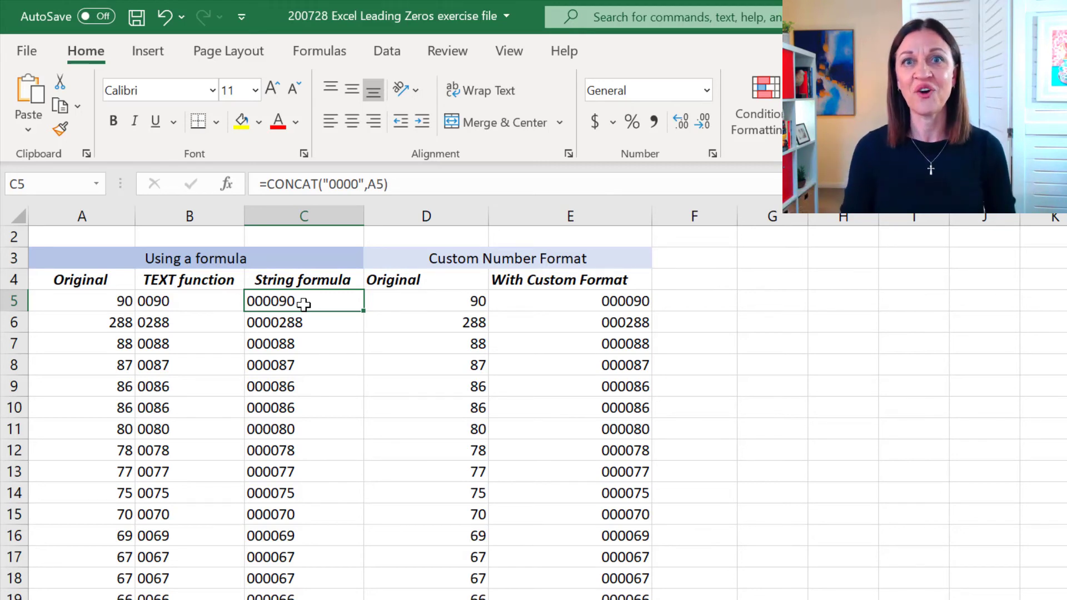
click(590, 301)
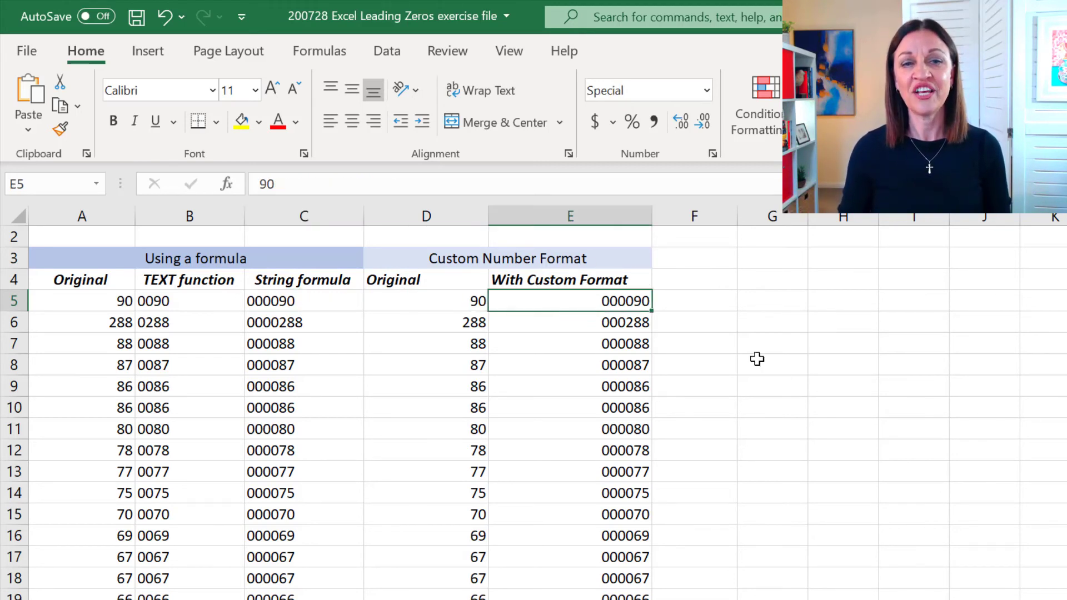